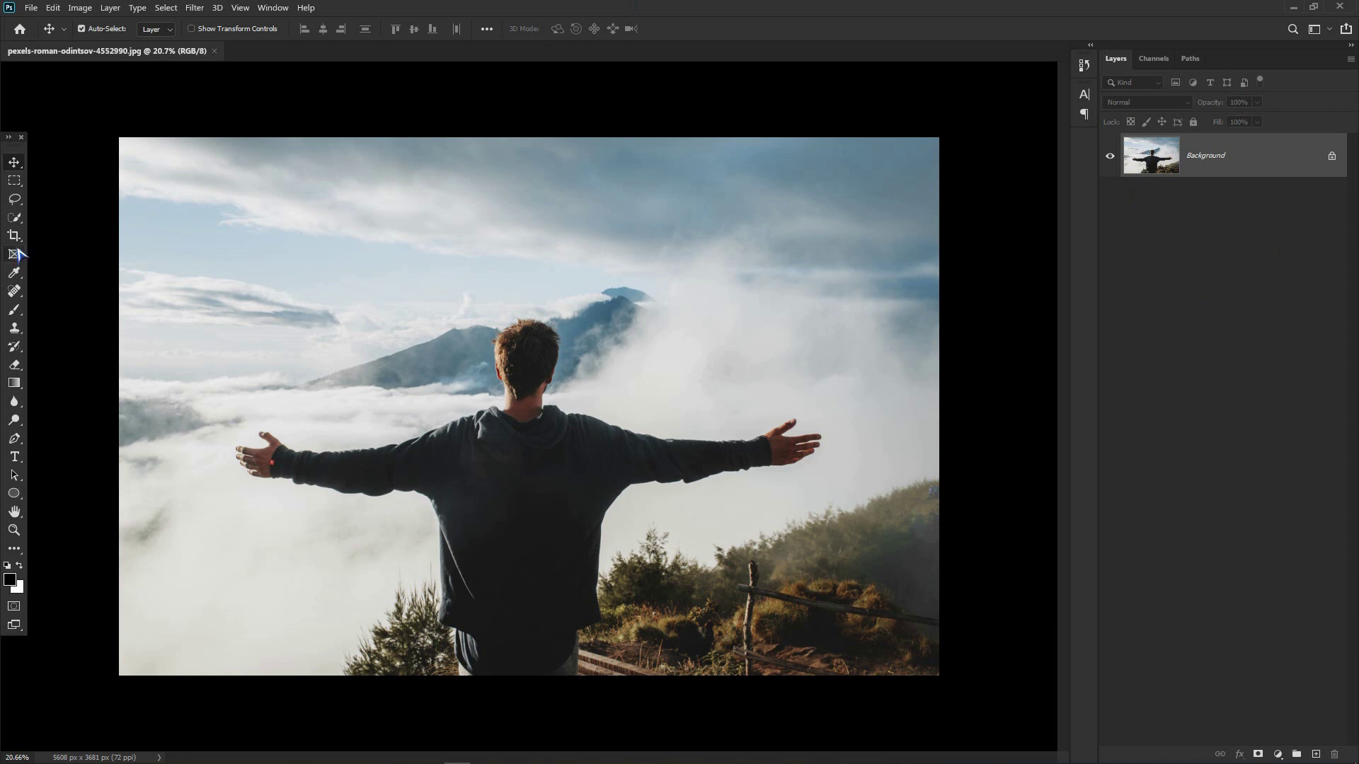
- With the Quick Selection Tool, paint a selection over the man from head to back
click(14, 218)
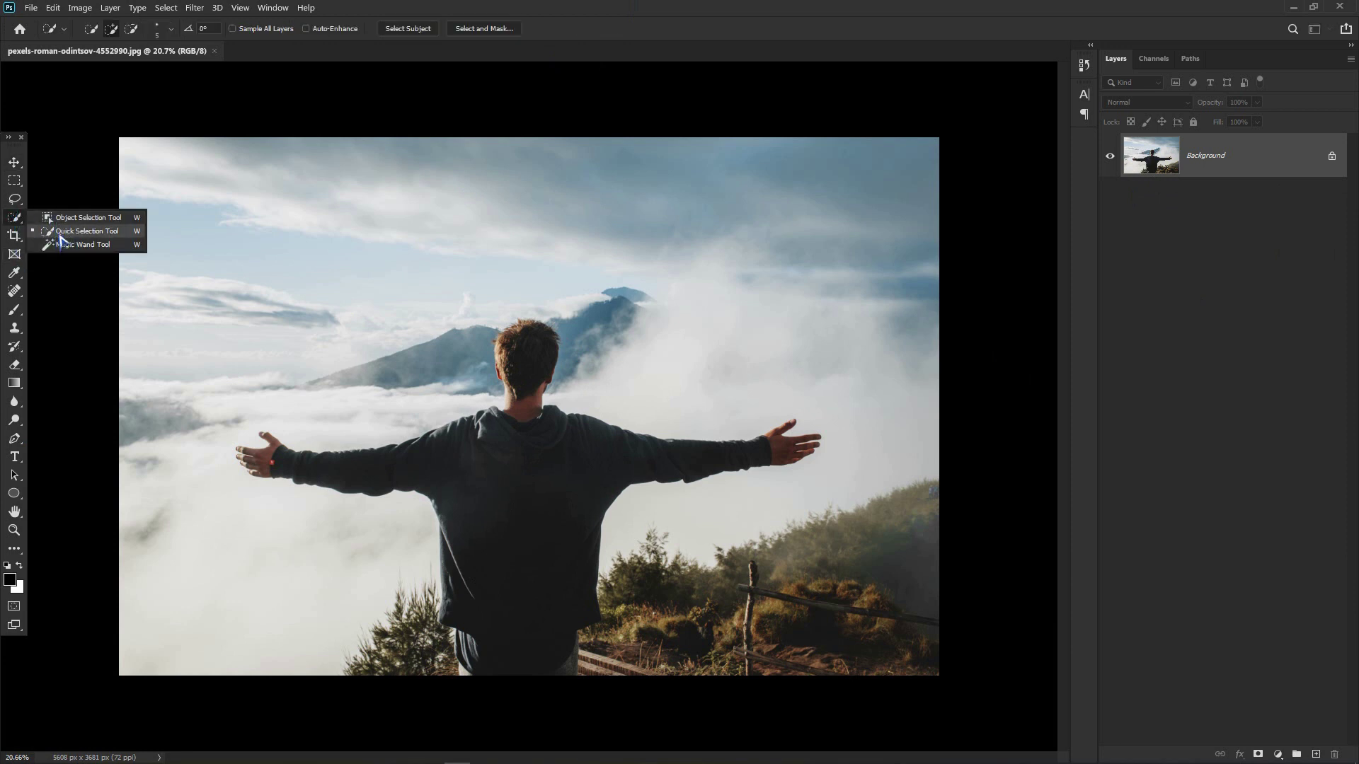
click(66, 234)
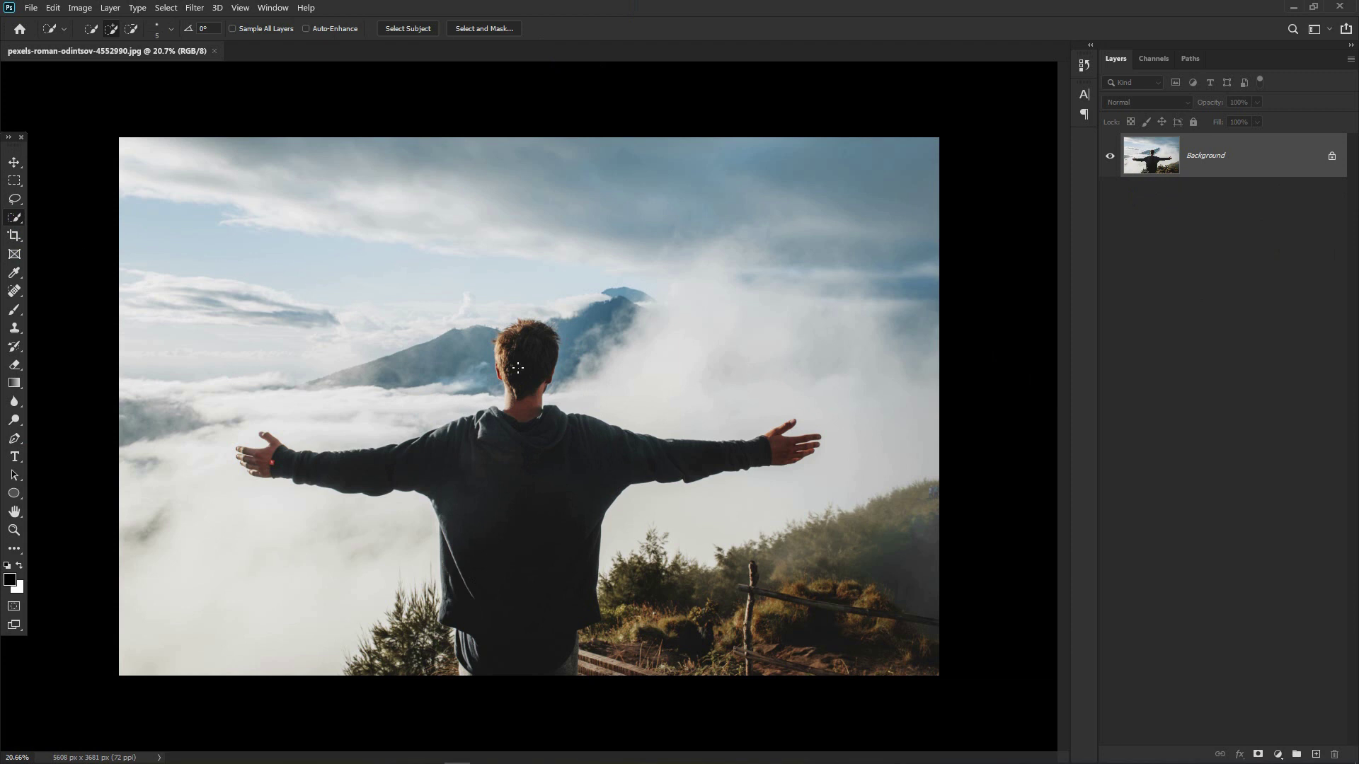
scroll(535, 408, up, 2)
scroll(536, 407, down, 1)
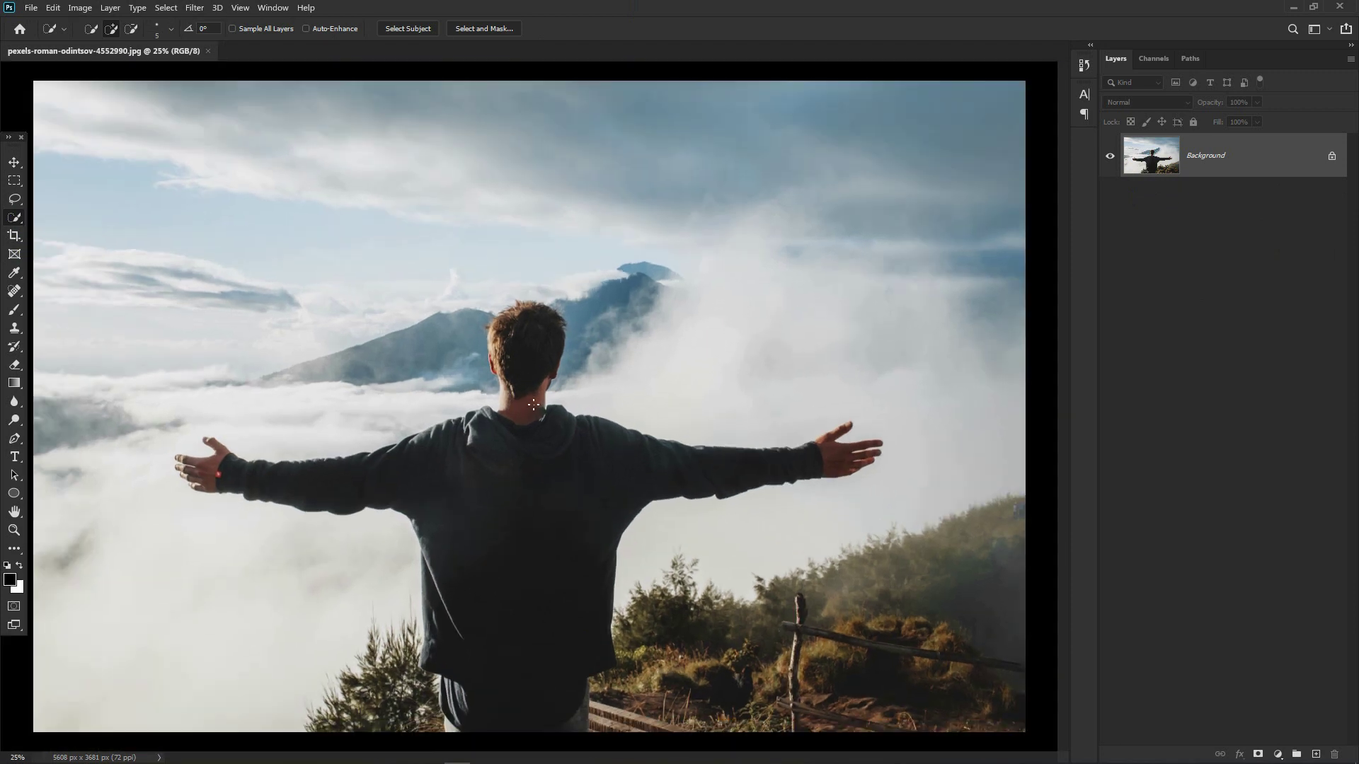
scroll(537, 406, up, 2)
drag(538, 405, 545, 243)
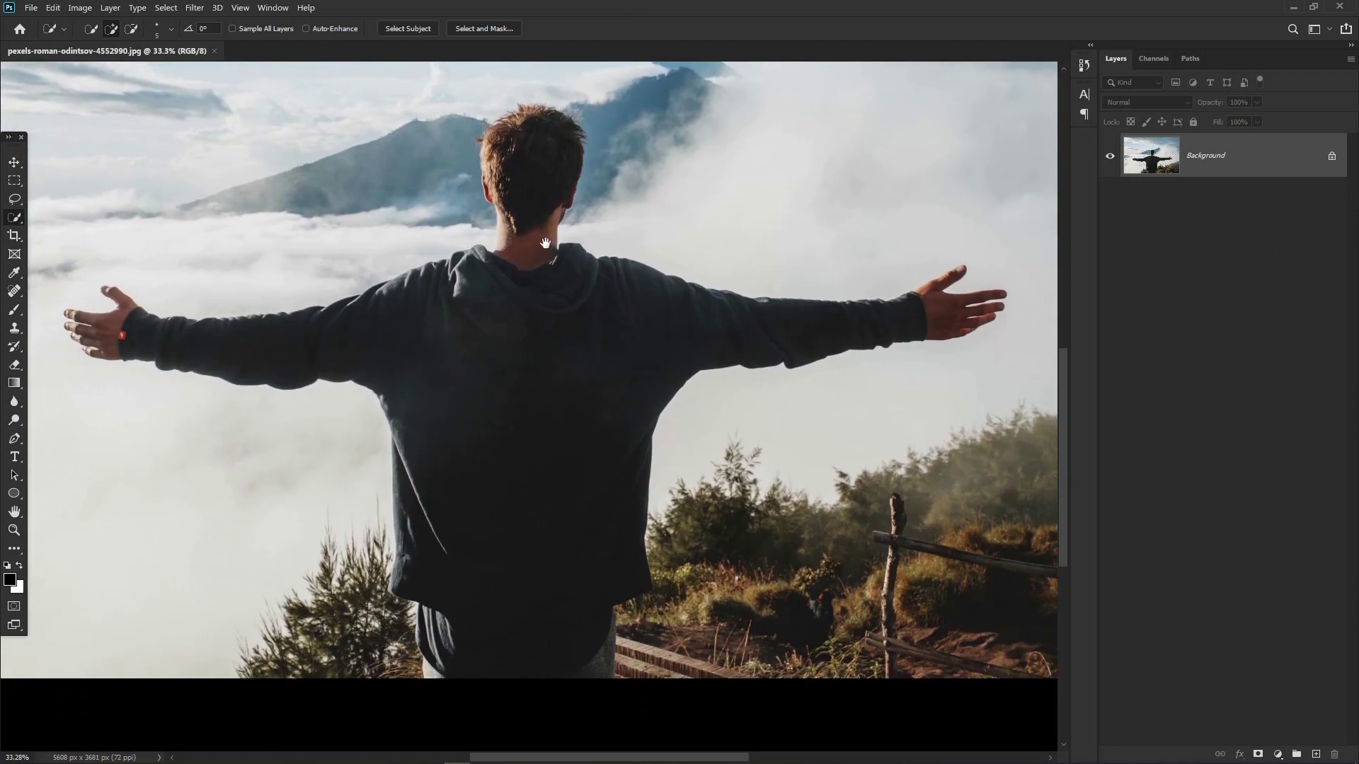
mouse_move(537, 151)
mouse_down()
mouse_move(533, 352)
mouse_move(543, 333)
mouse_up()
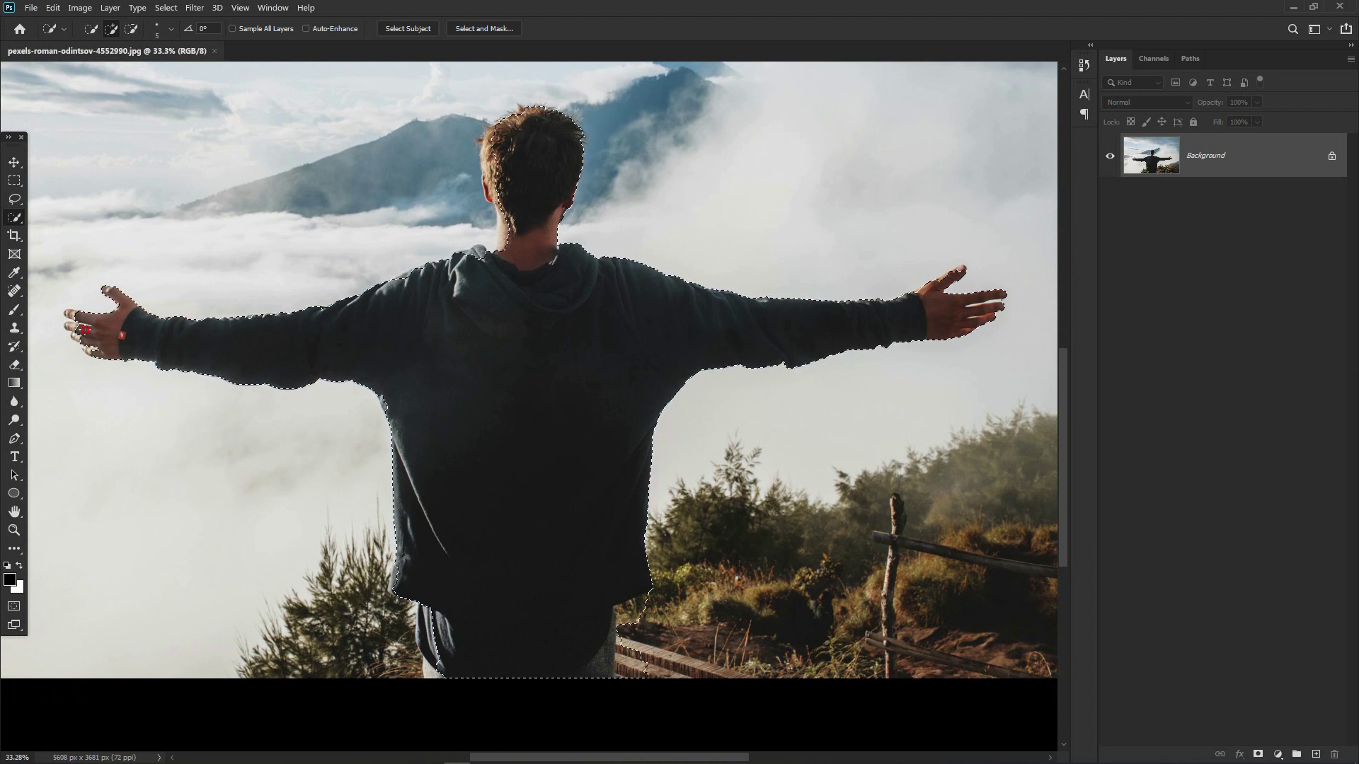
- Extend the selection across the arms with the brush size raised to 30
scroll(507, 209, up, 5)
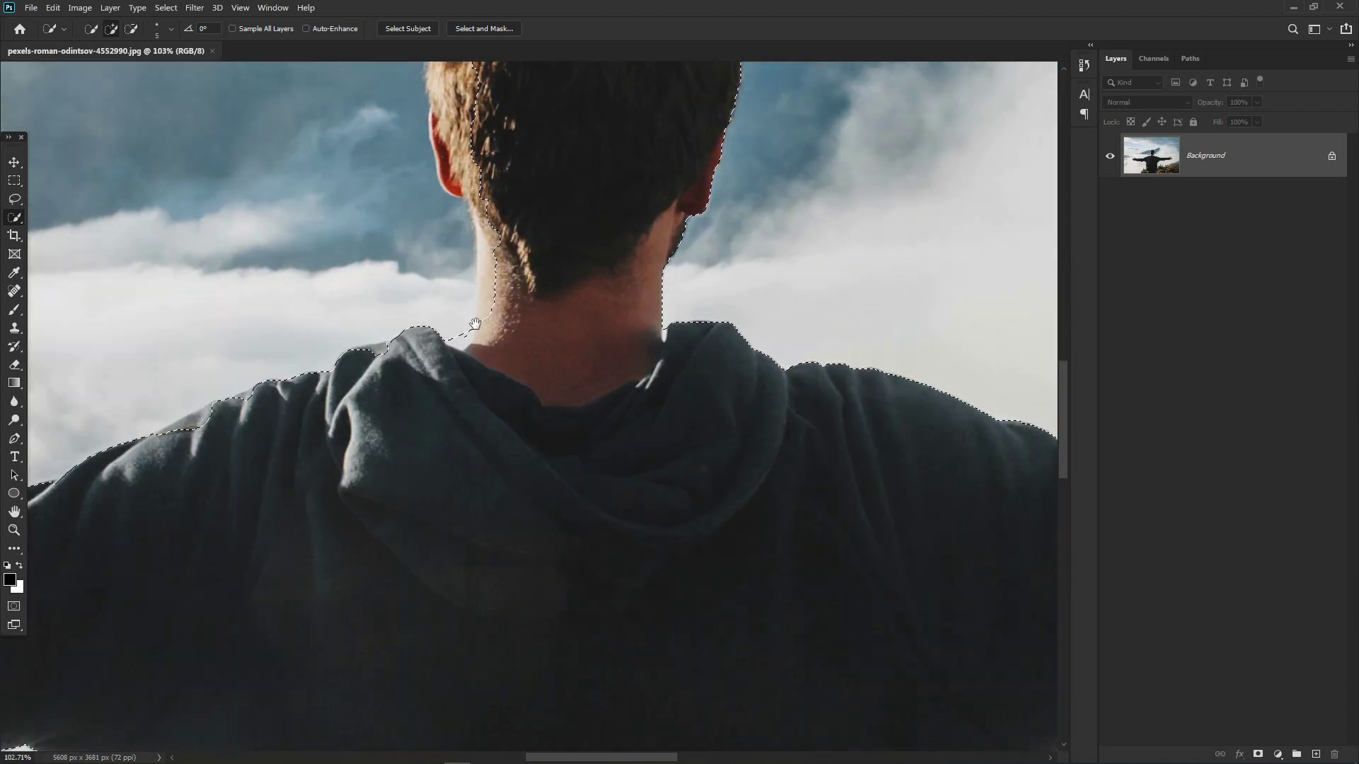
drag(475, 324, 559, 326)
key(bracketright)
key(bracketright)
key(bracketright)
key(bracketright)
key(bracketright)
key(bracketright)
key(bracketright)
key(bracketright)
key(bracketright)
scroll(585, 356, up, 4)
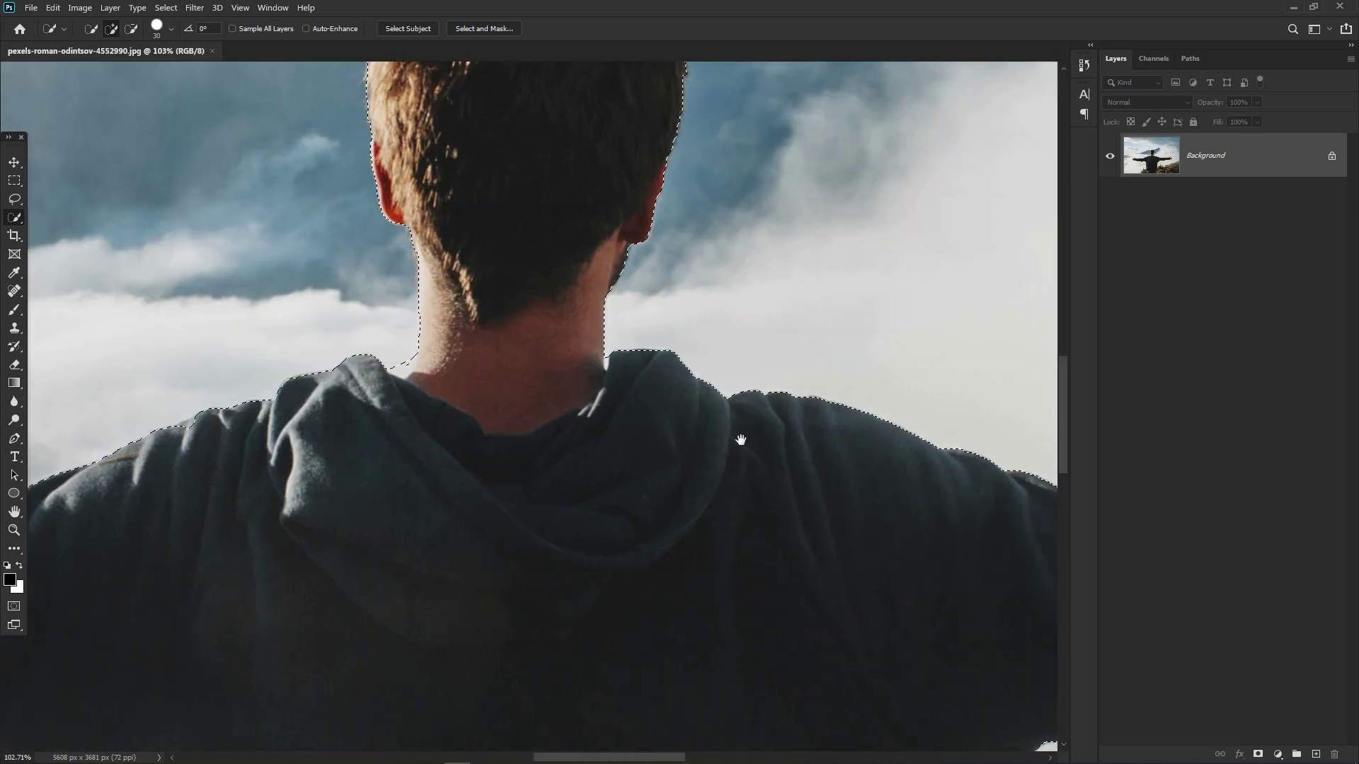
scroll(740, 440, down, 7)
scroll(734, 364, up, 6)
scroll(783, 417, down, 3)
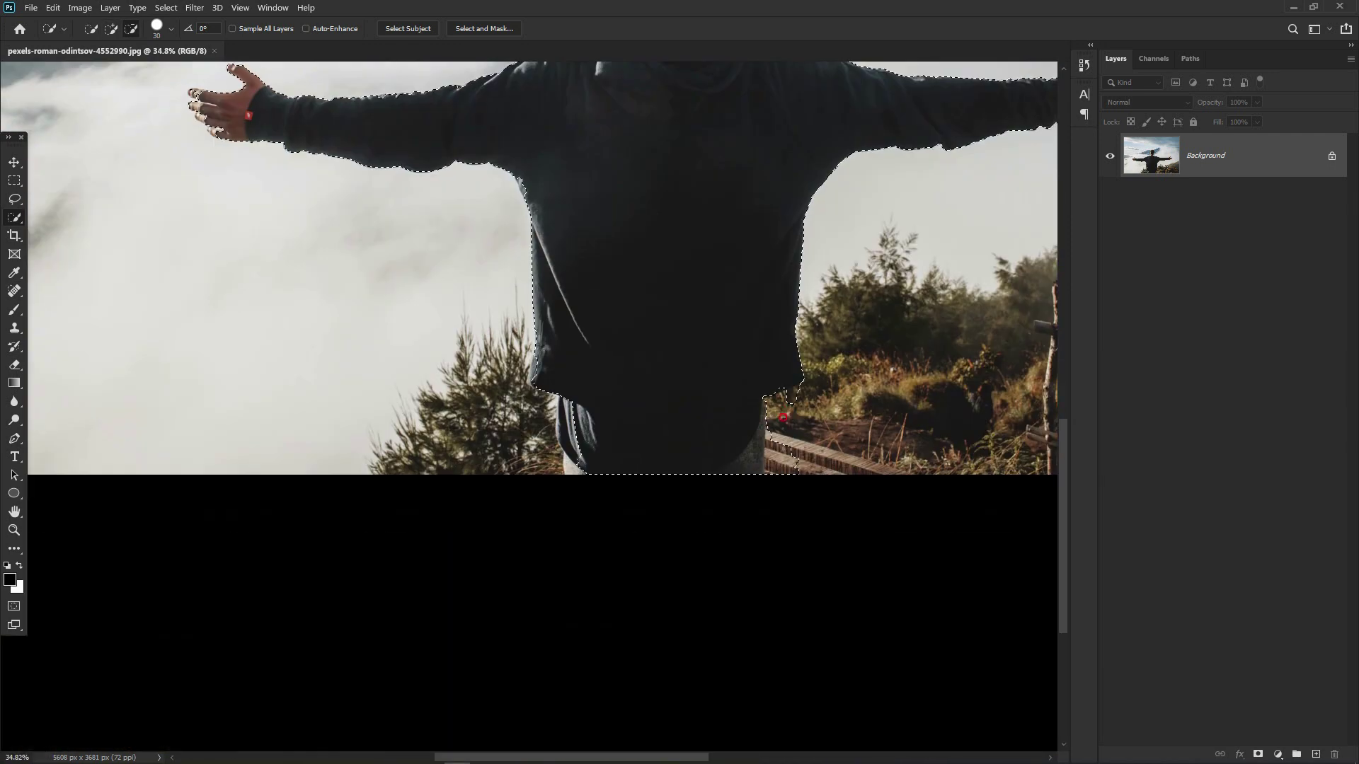
scroll(682, 408, up, 5)
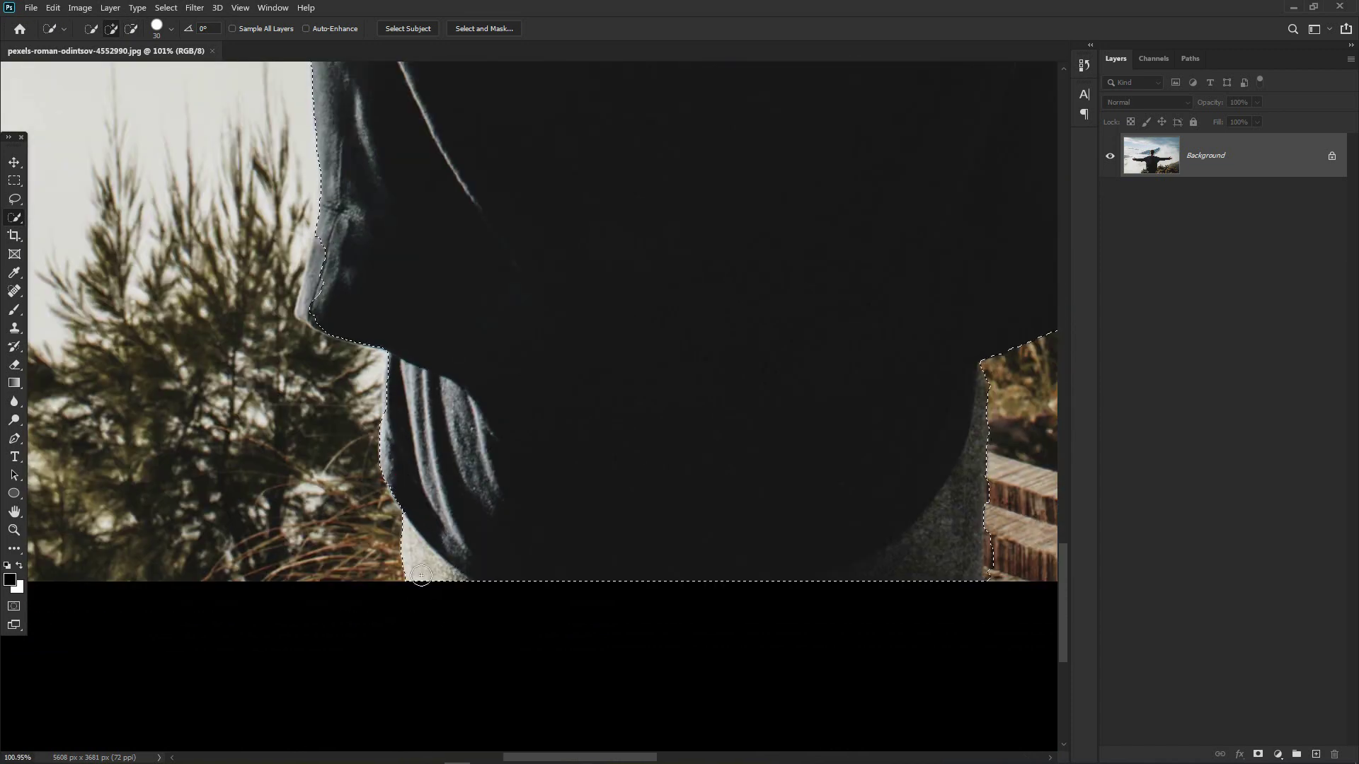
scroll(421, 575, down, 6)
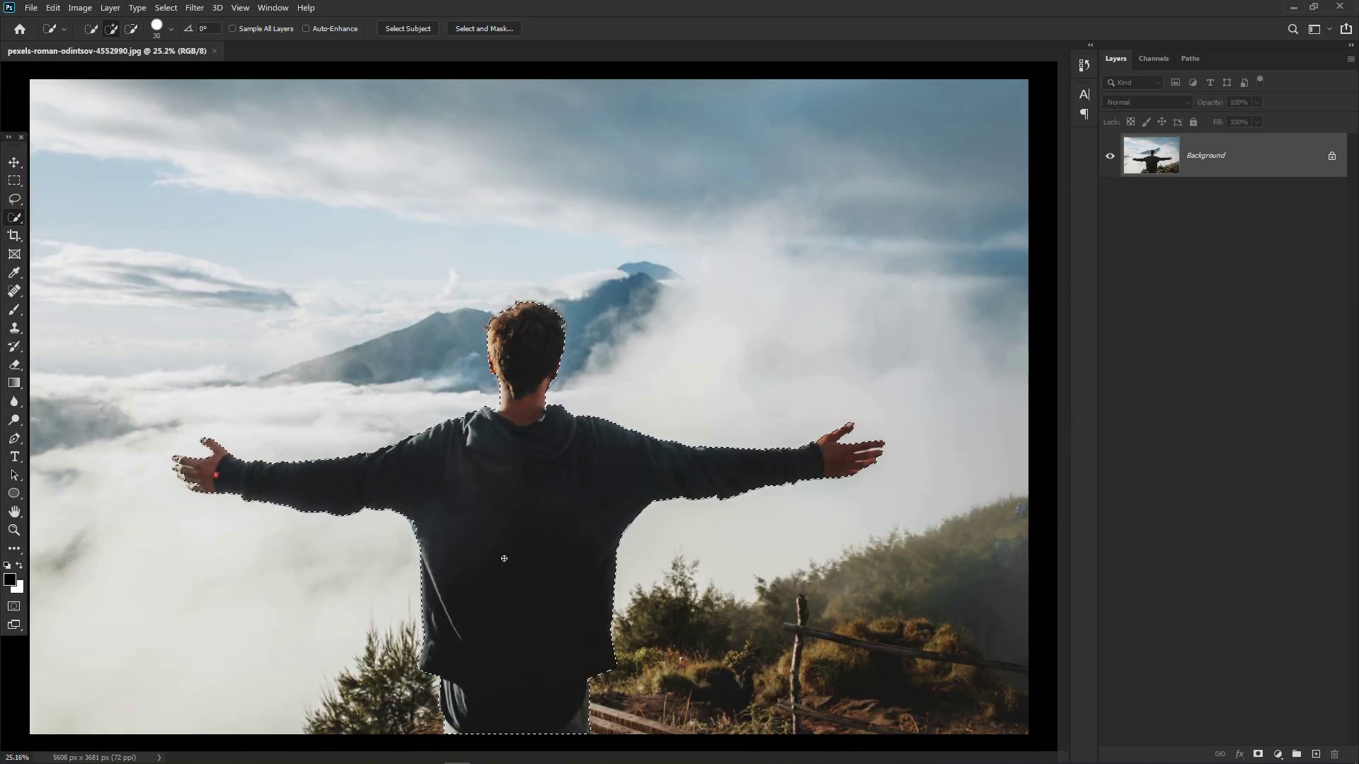
- Feather the man's selection by 5 pixels
right_click(532, 476)
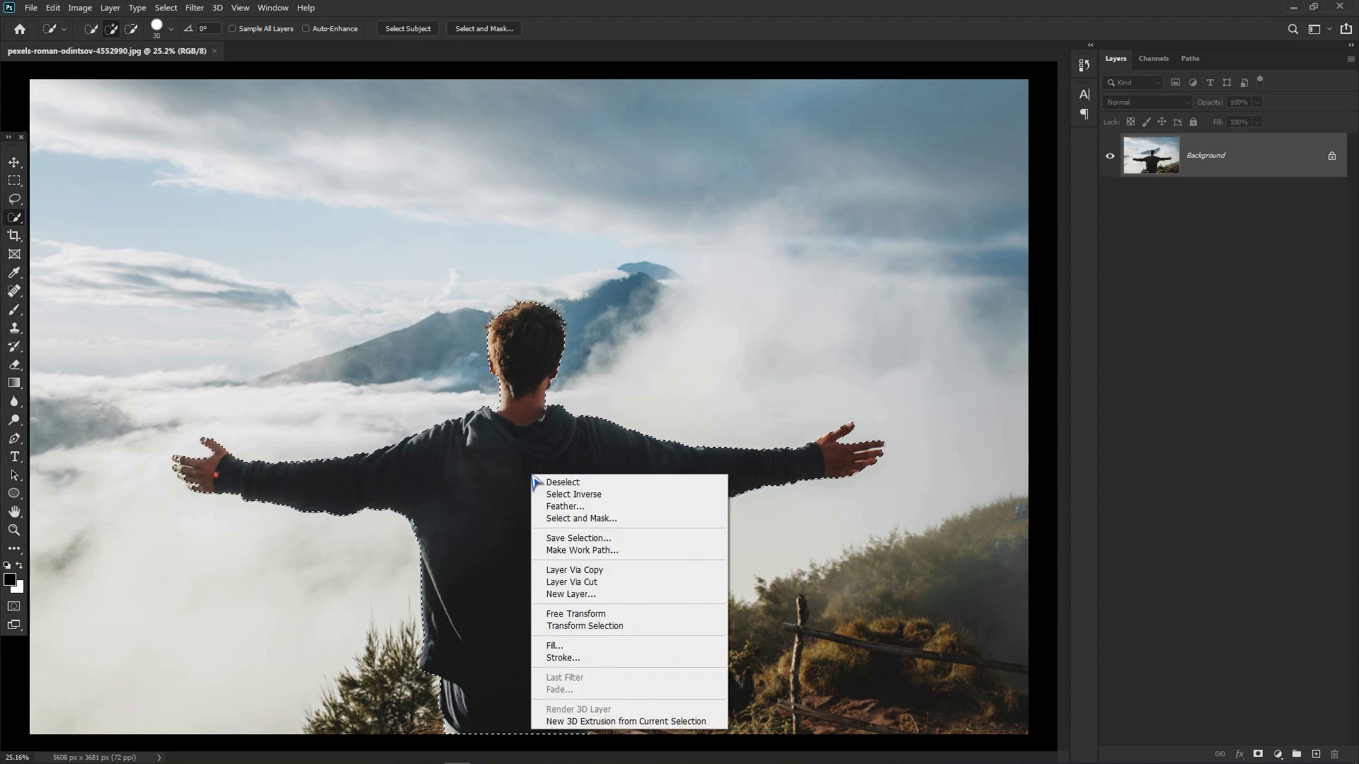
click(579, 508)
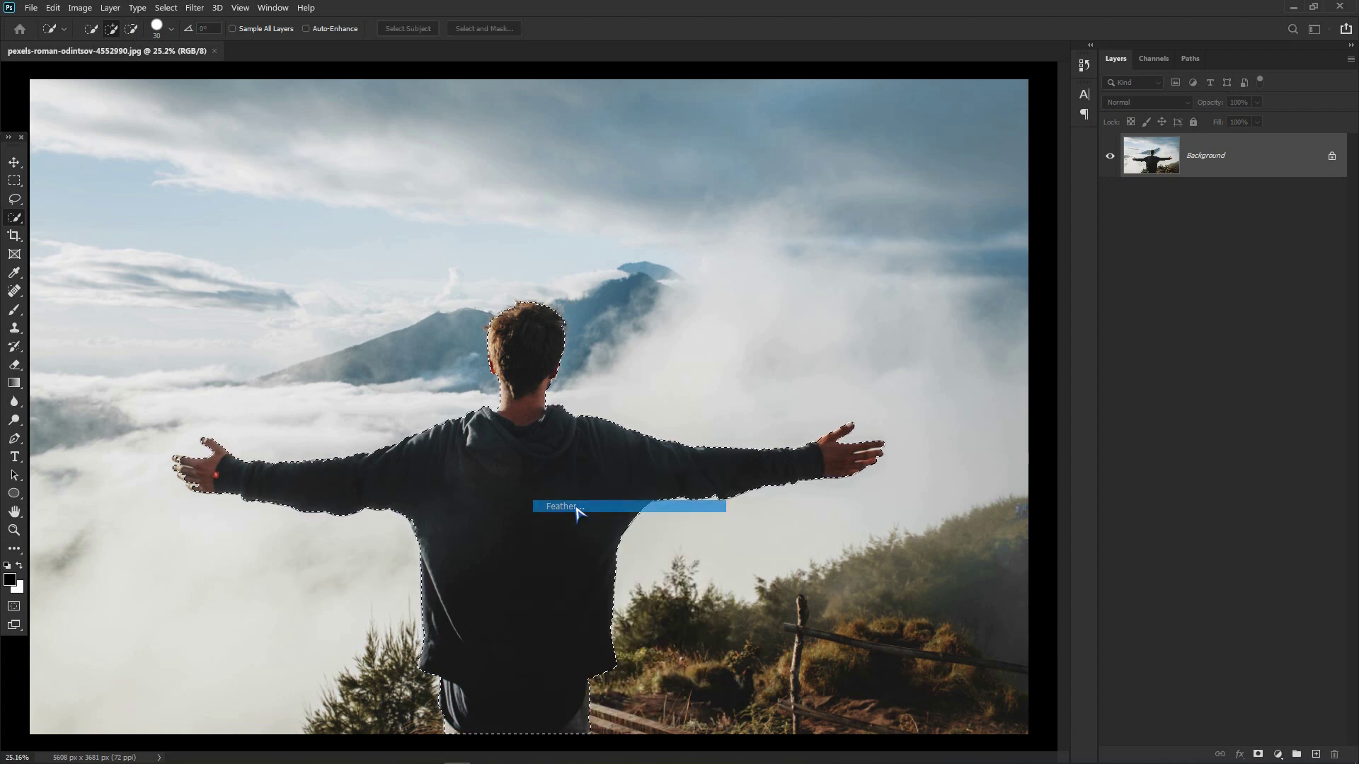
text(5)
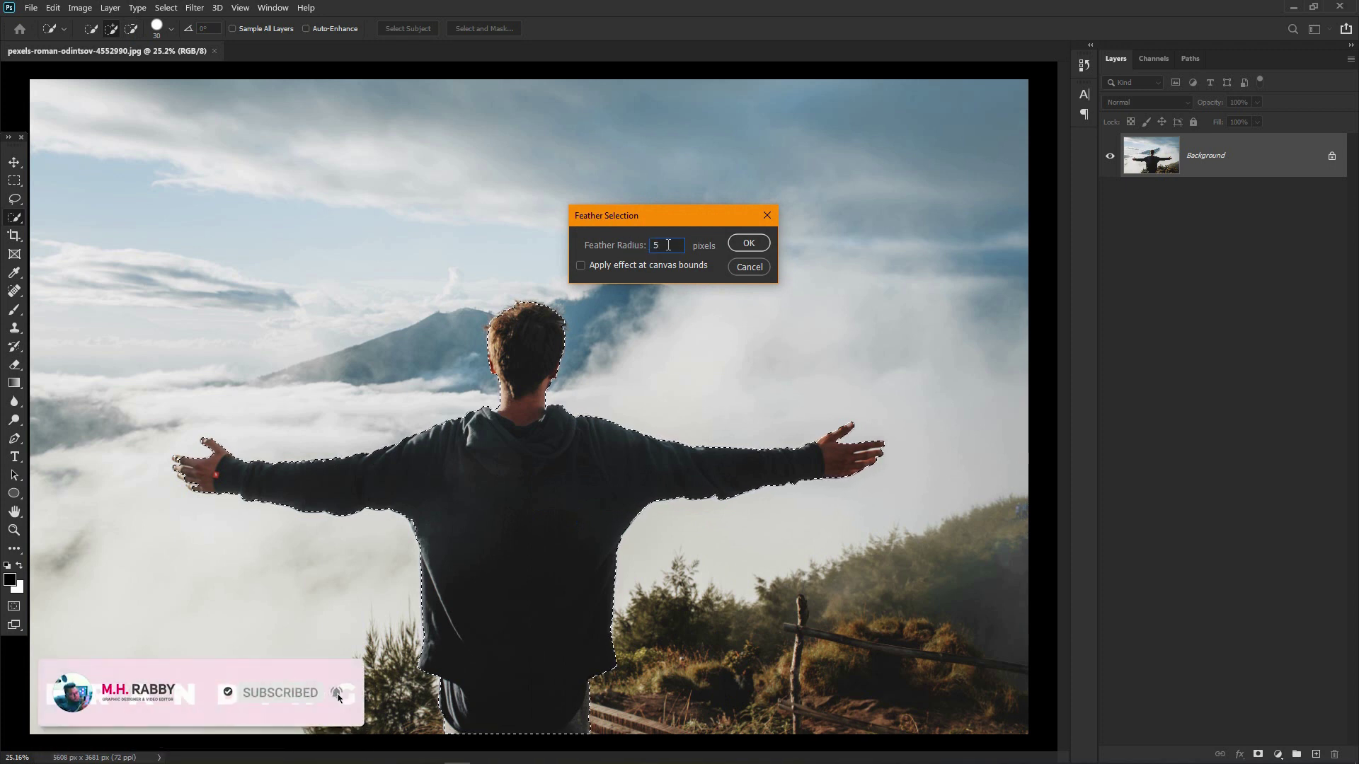
click(757, 244)
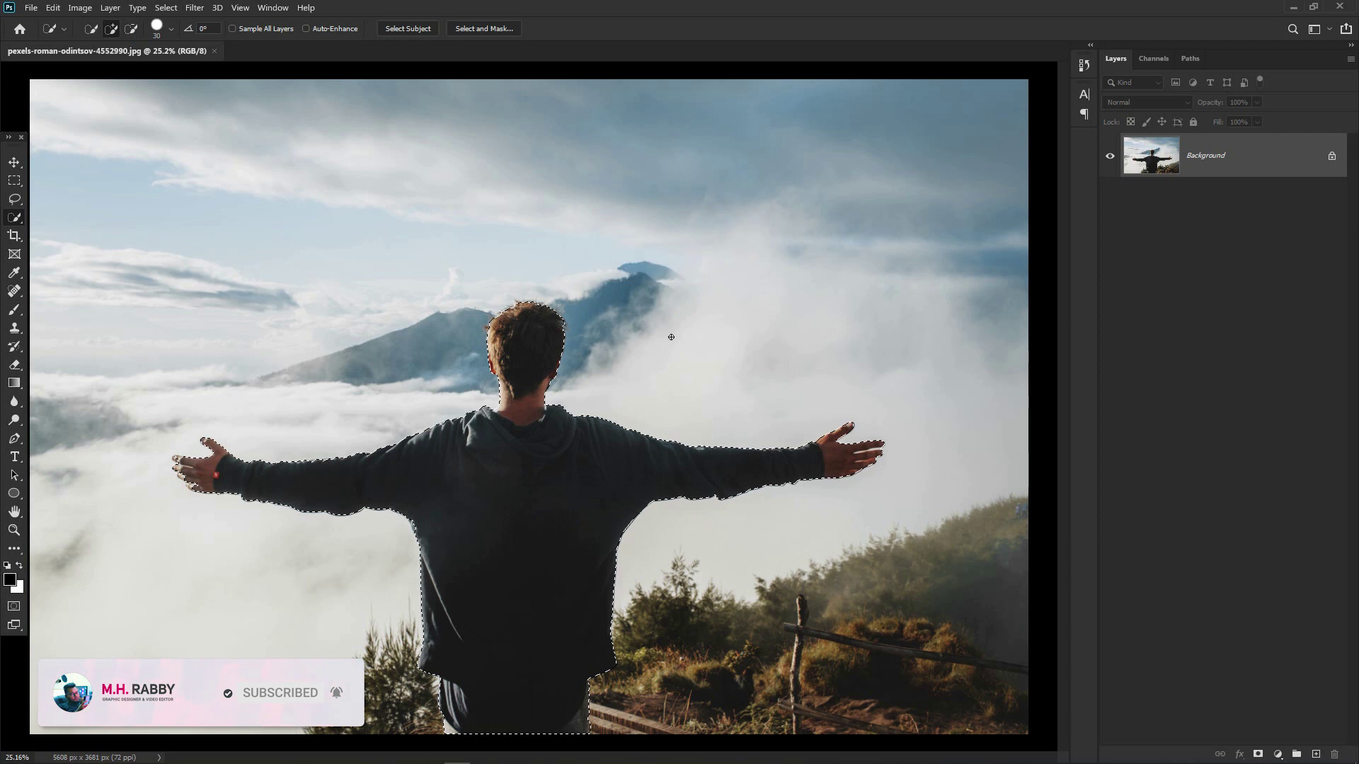
- Copy the selection onto a new Layer 1 and hide the Background to check the cut-out
right_click(543, 436)
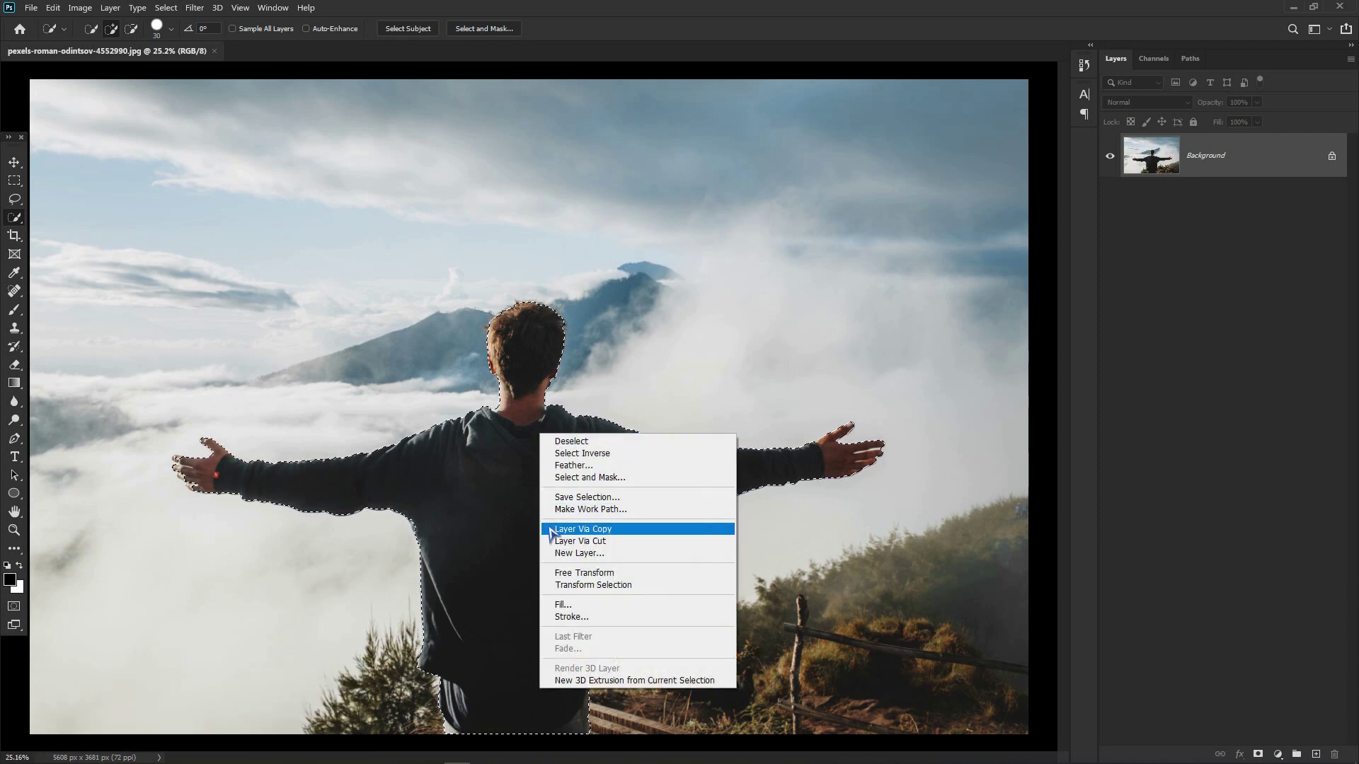
click(597, 531)
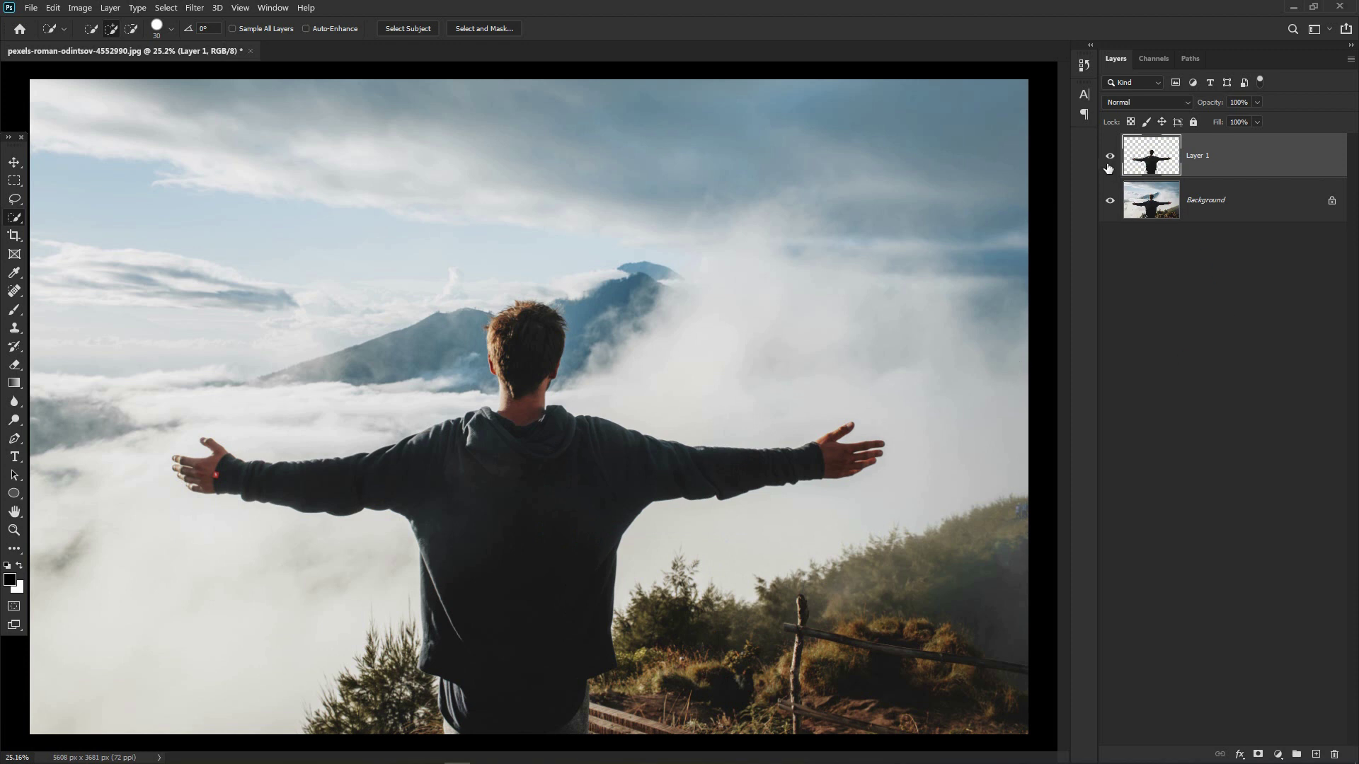
click(1110, 201)
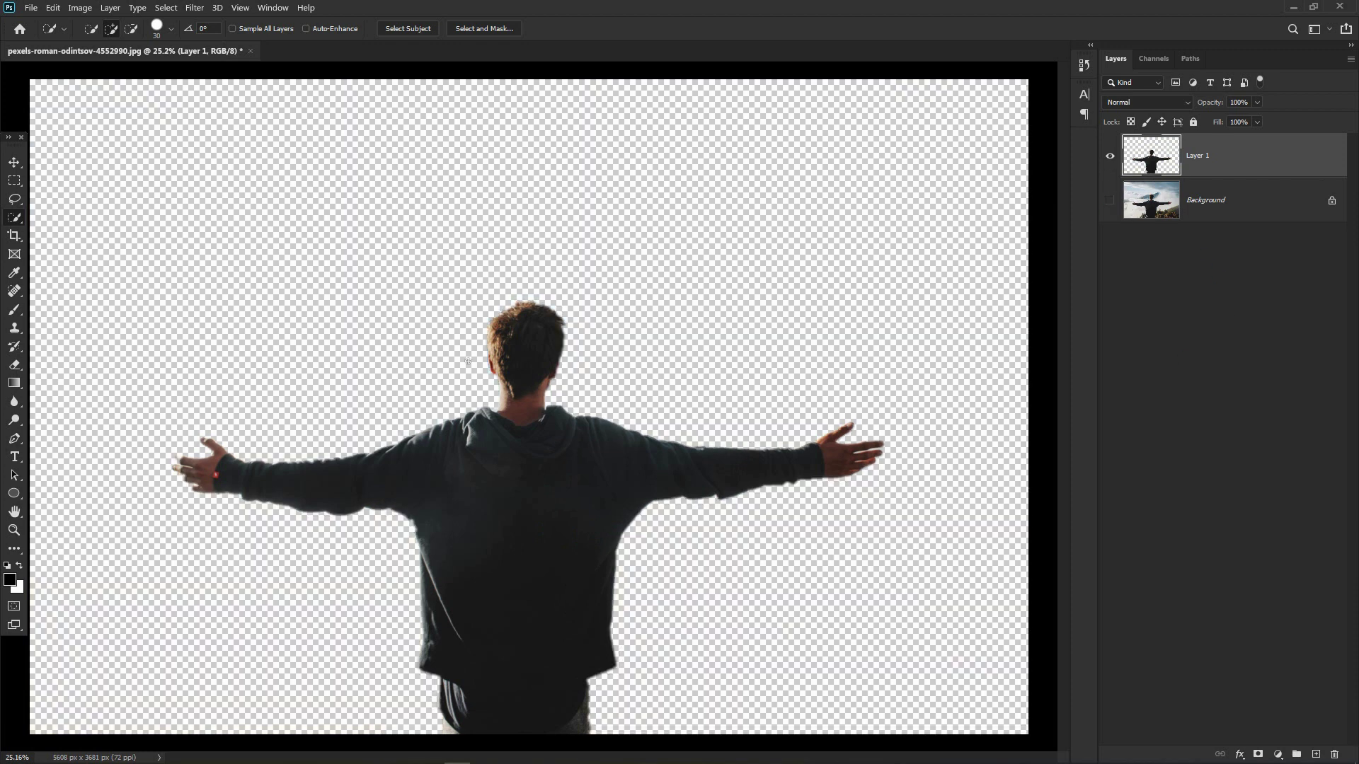
- Hide Layer 1, show and select the Background, and load Layer 1's outline as a selection
click(1109, 158)
click(1110, 200)
click(1143, 197)
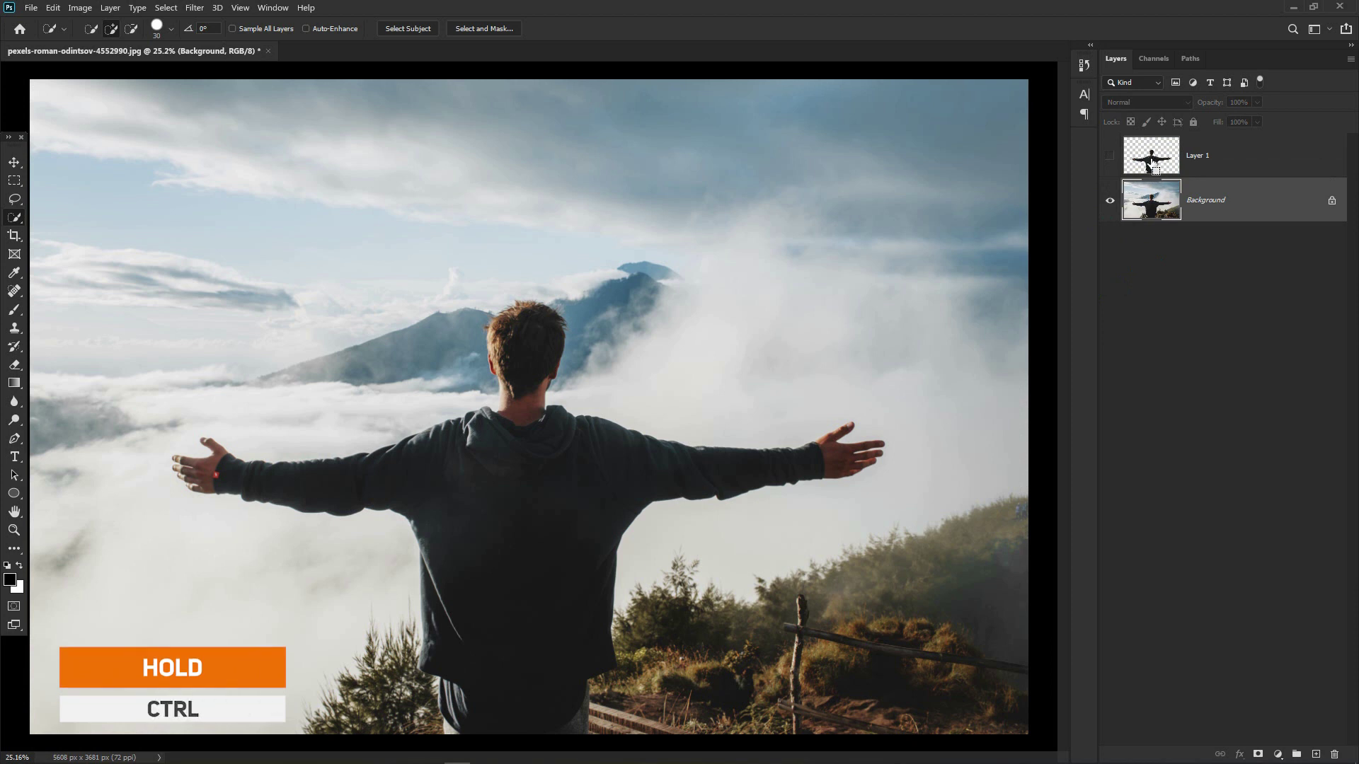
ctrl+click(1150, 169)
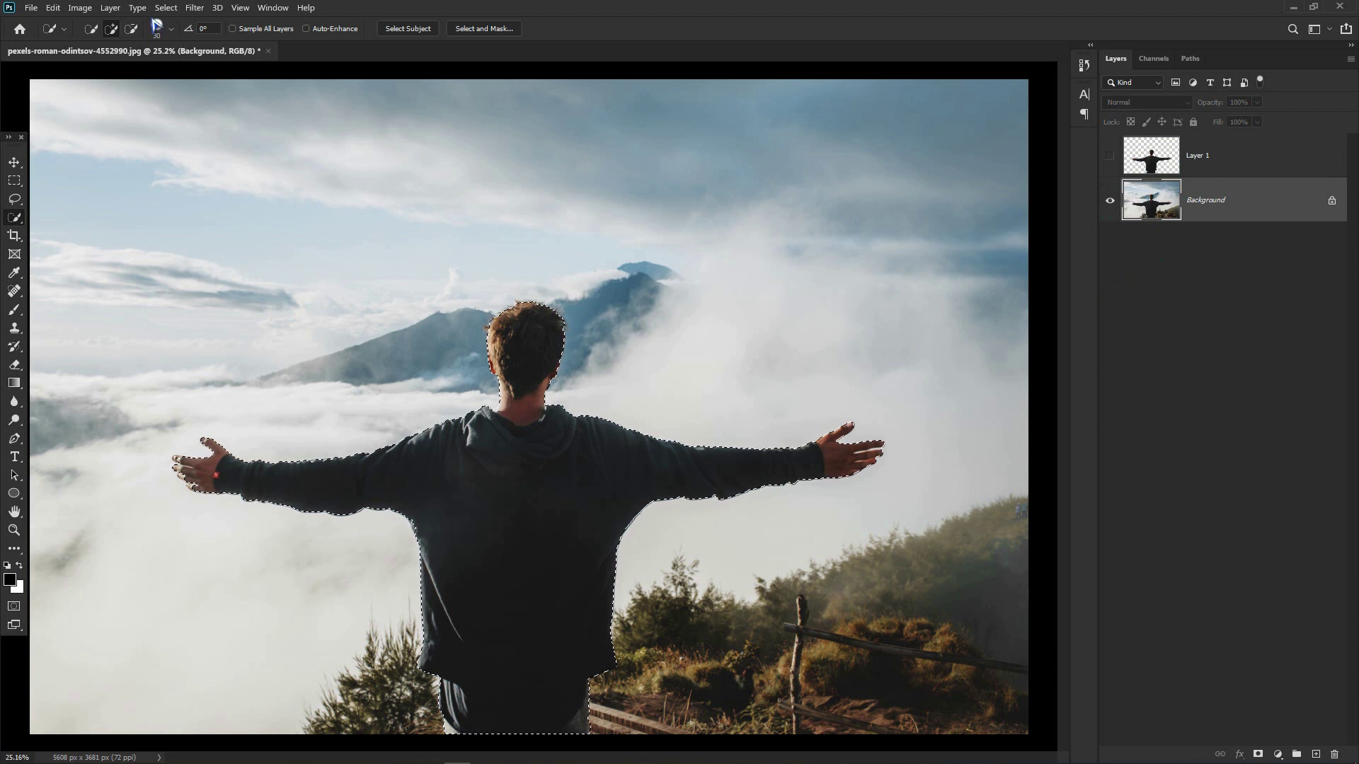
- Expand the selection by 10 pixels with Select > Modify > Expand
click(155, 9)
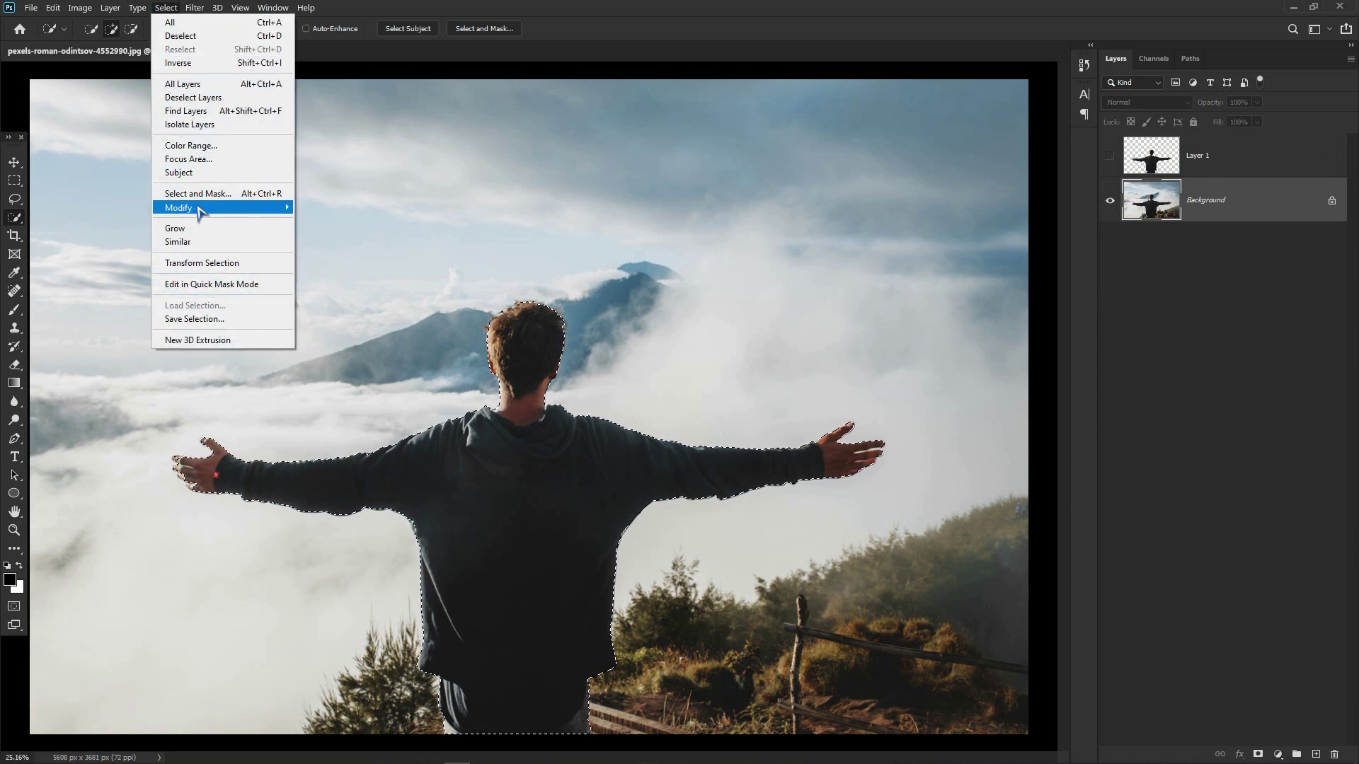
mouse_move(199, 211)
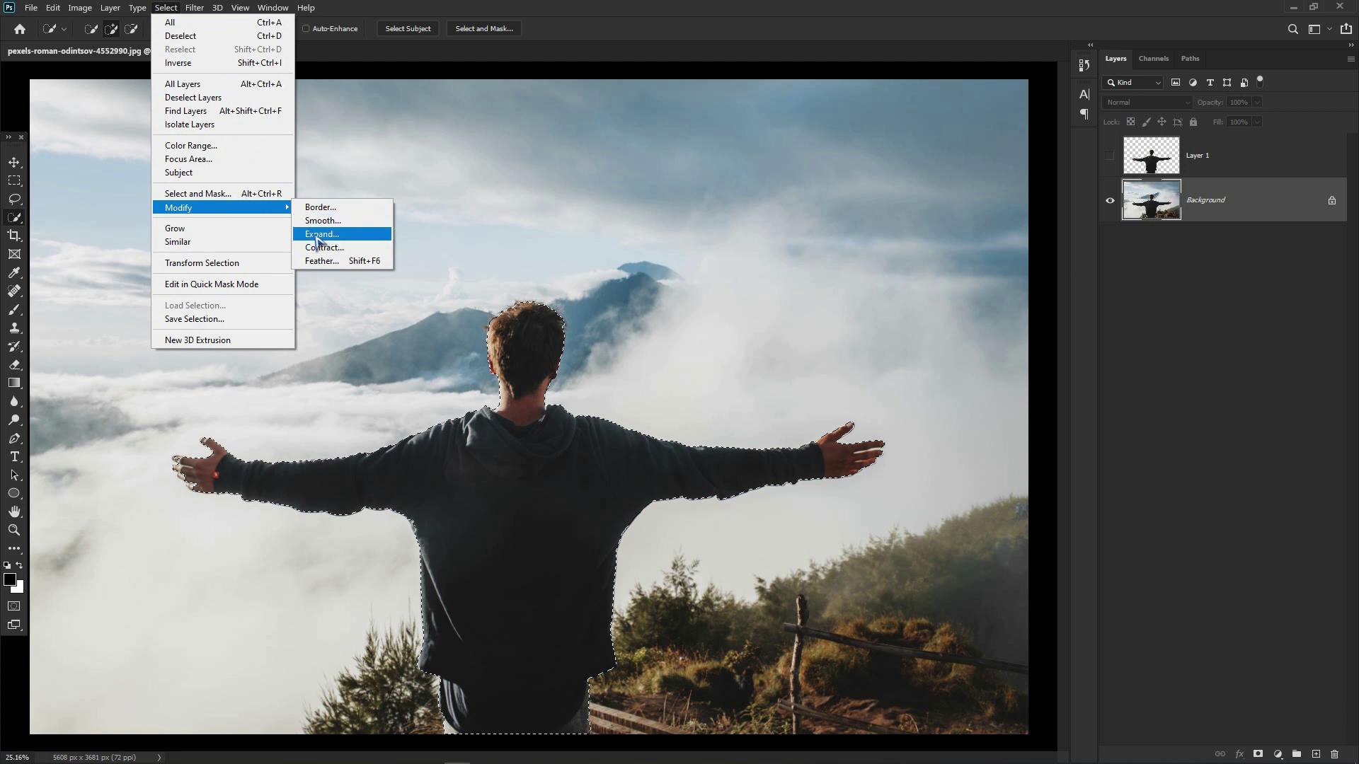
click(340, 235)
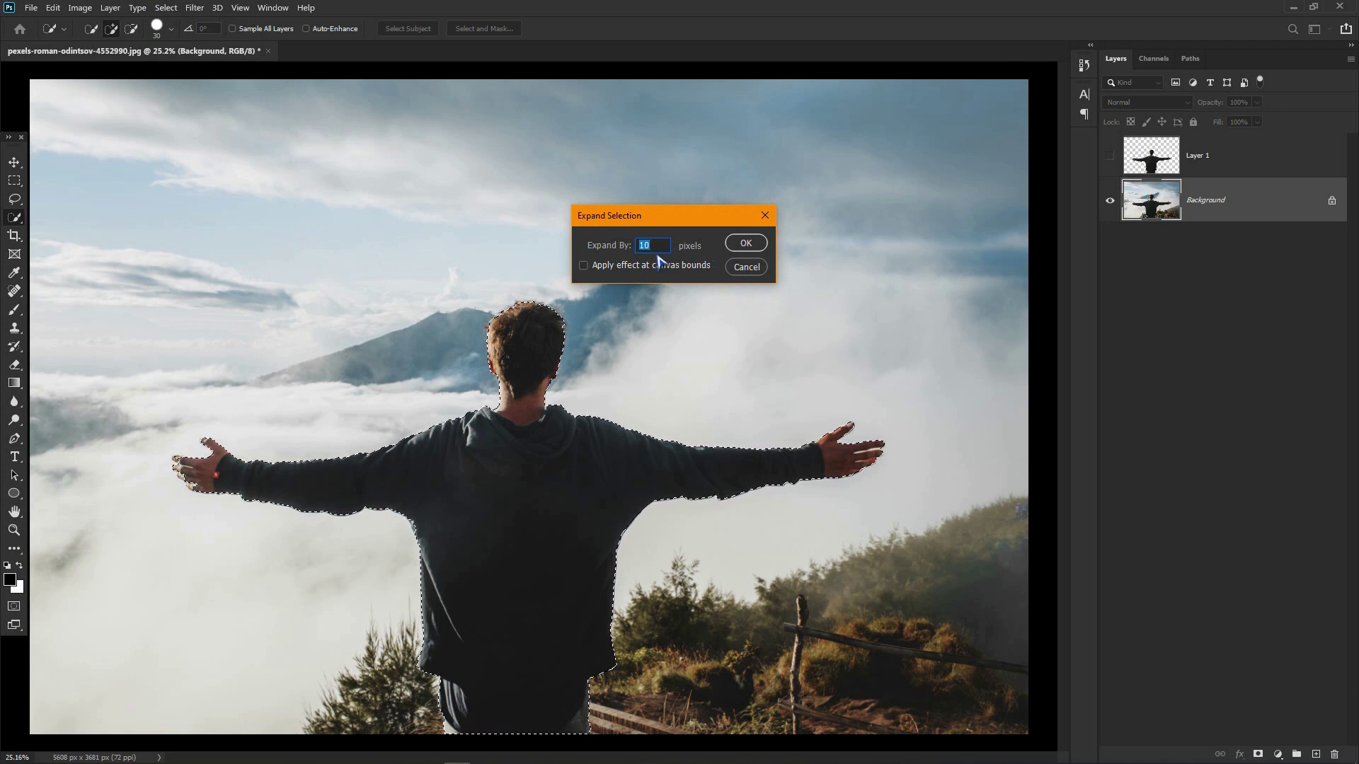
click(745, 242)
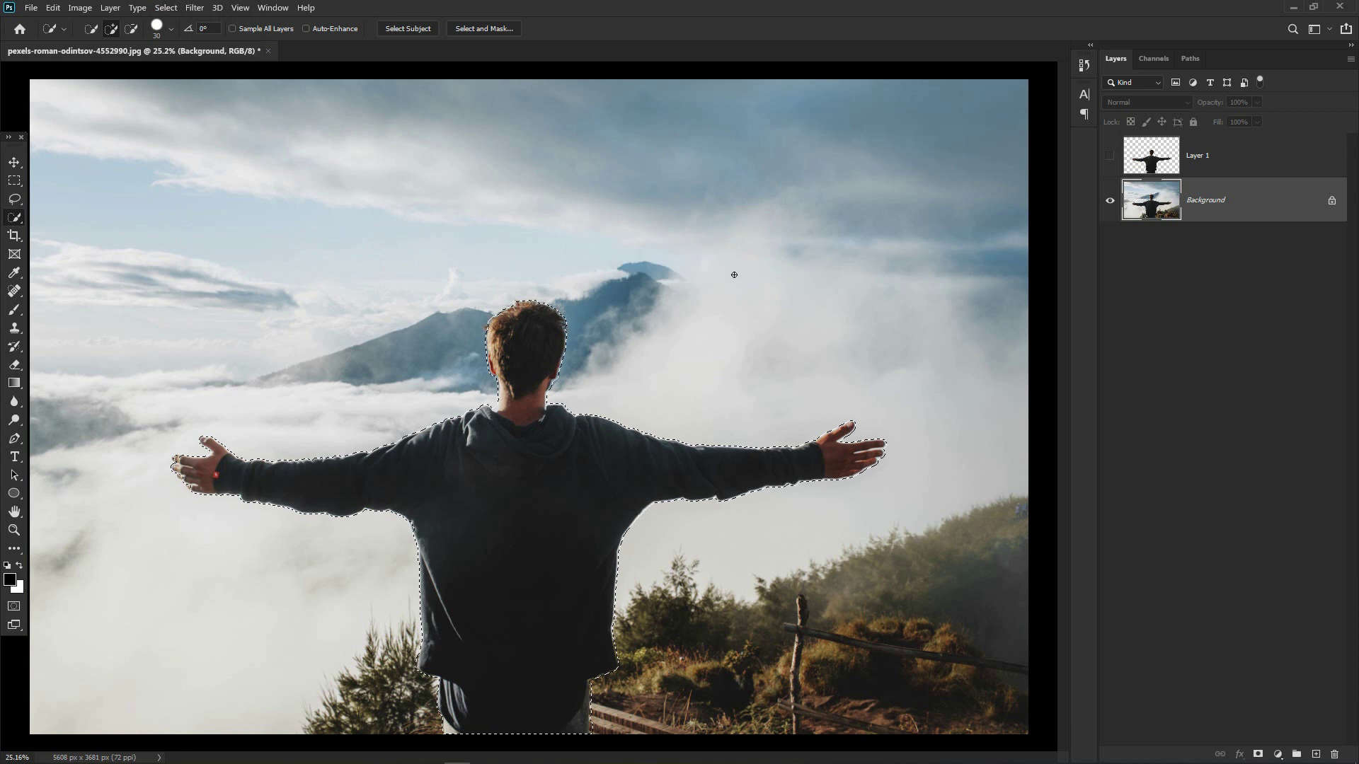
scroll(581, 392, down, 1)
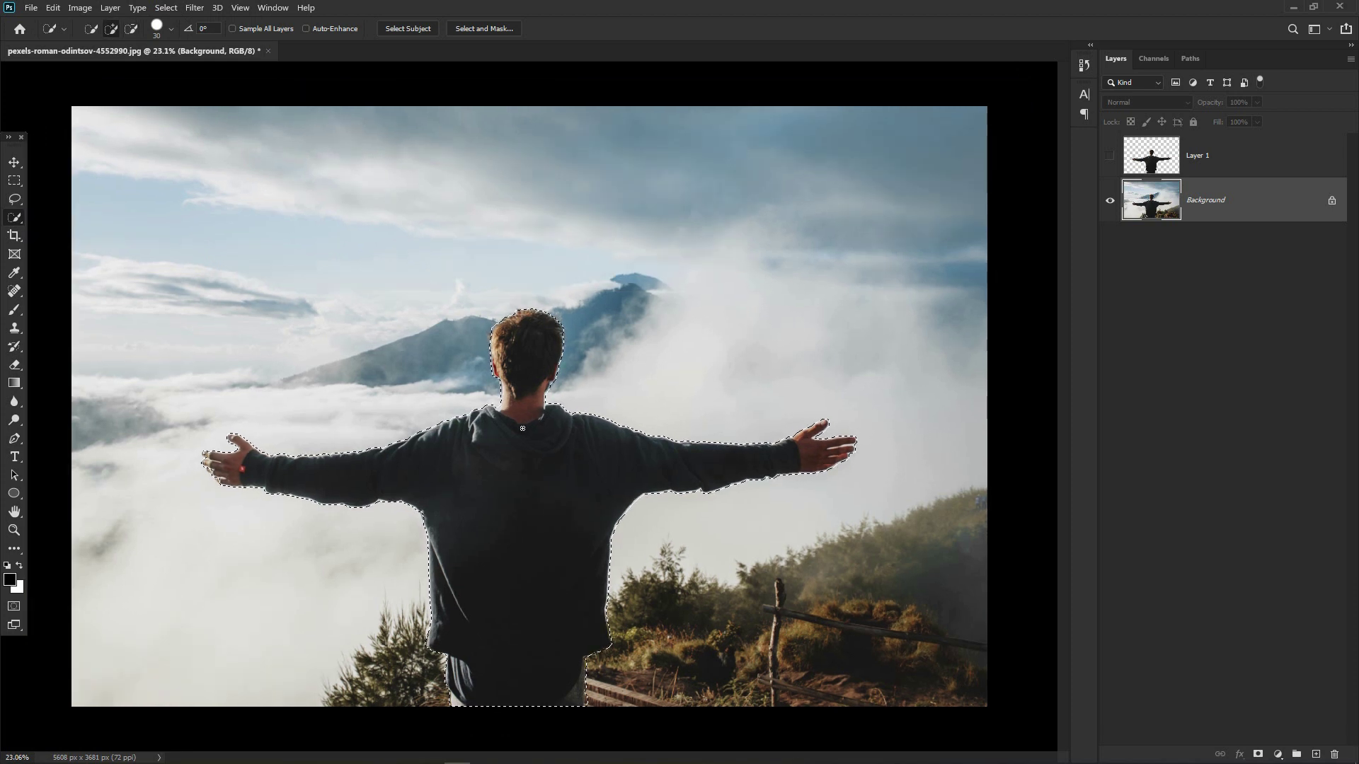
- Content-Aware fill the man's expanded outline on the Background, then deselect with Ctrl+D
right_click(522, 428)
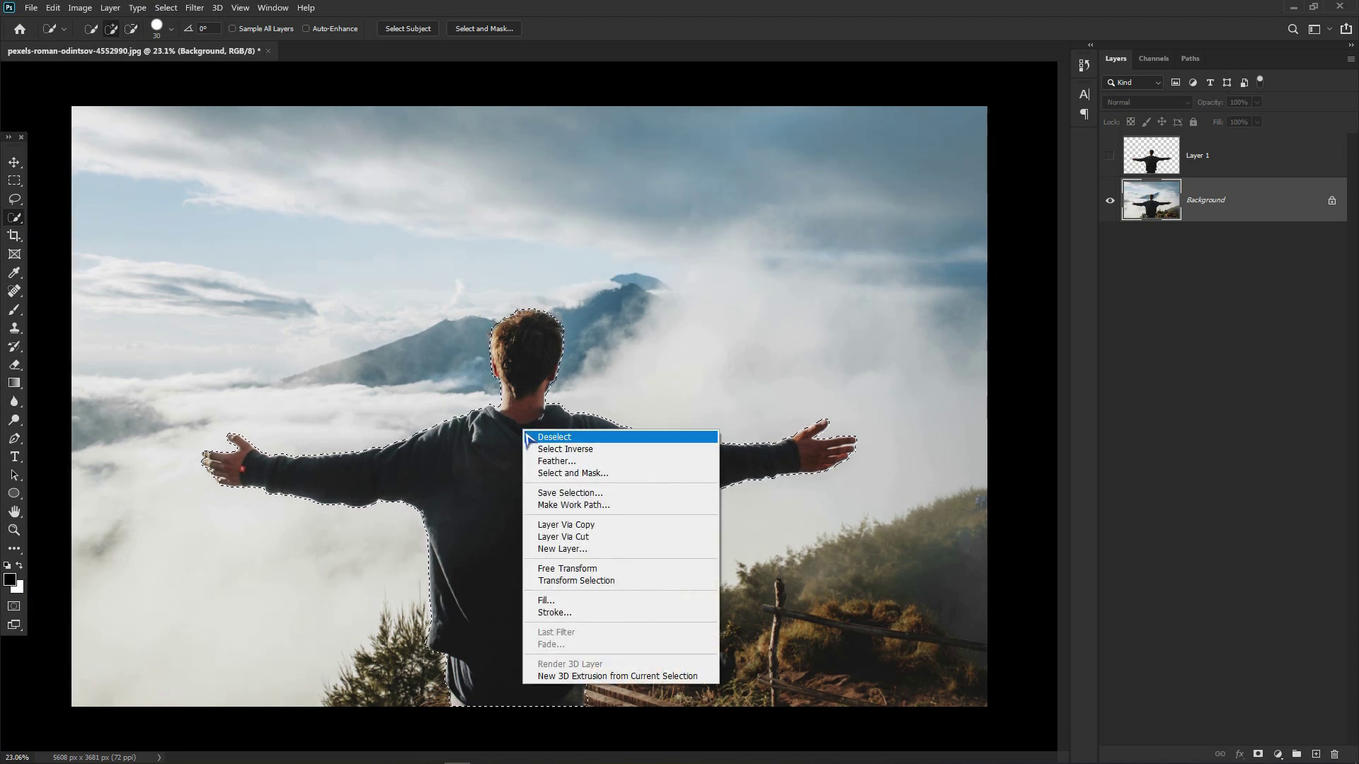
click(550, 603)
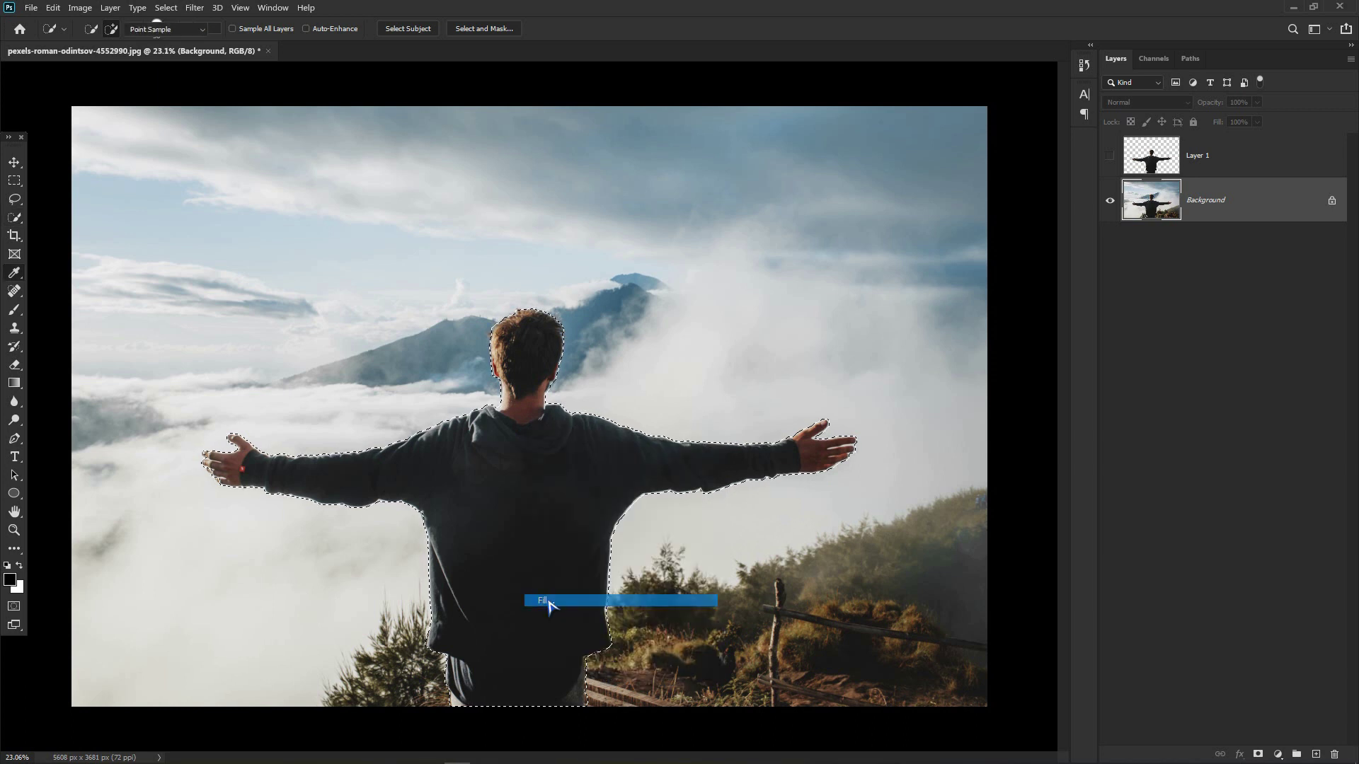
click(648, 205)
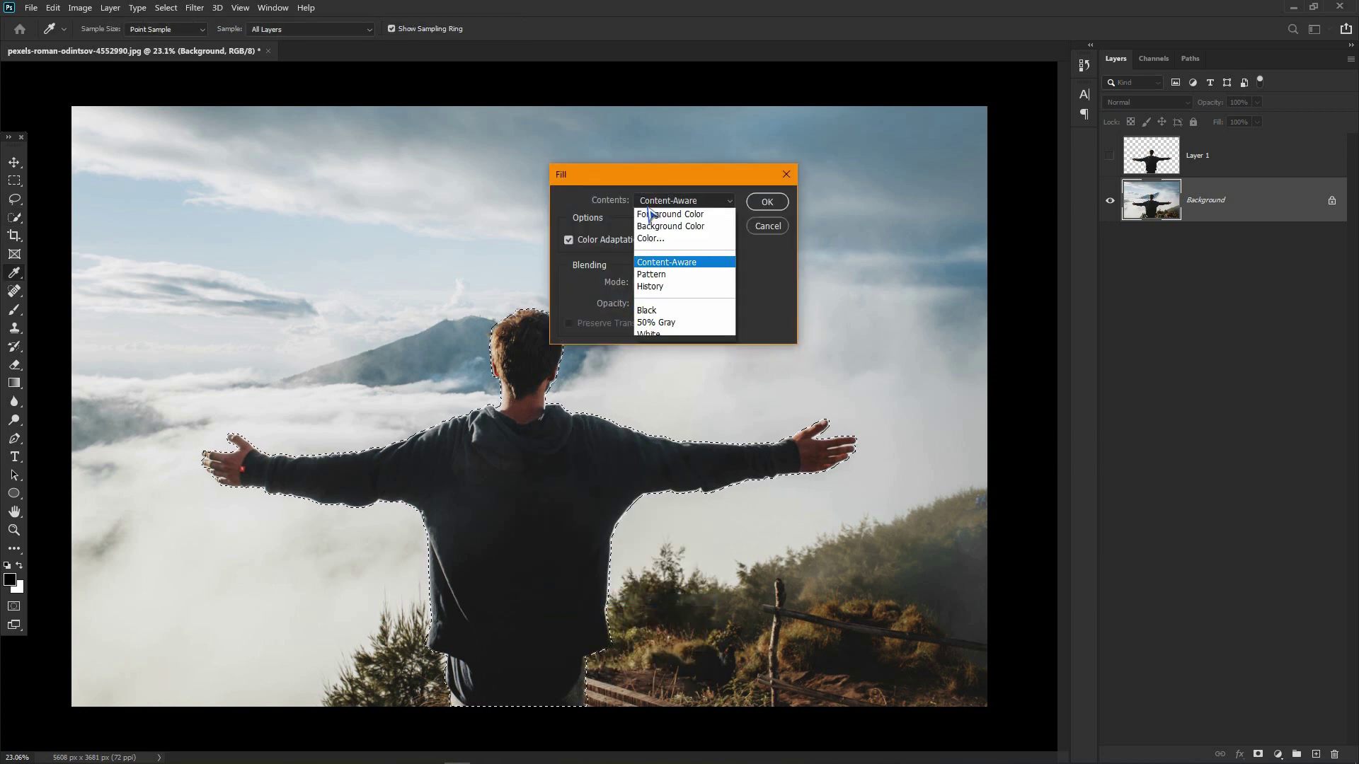
click(679, 267)
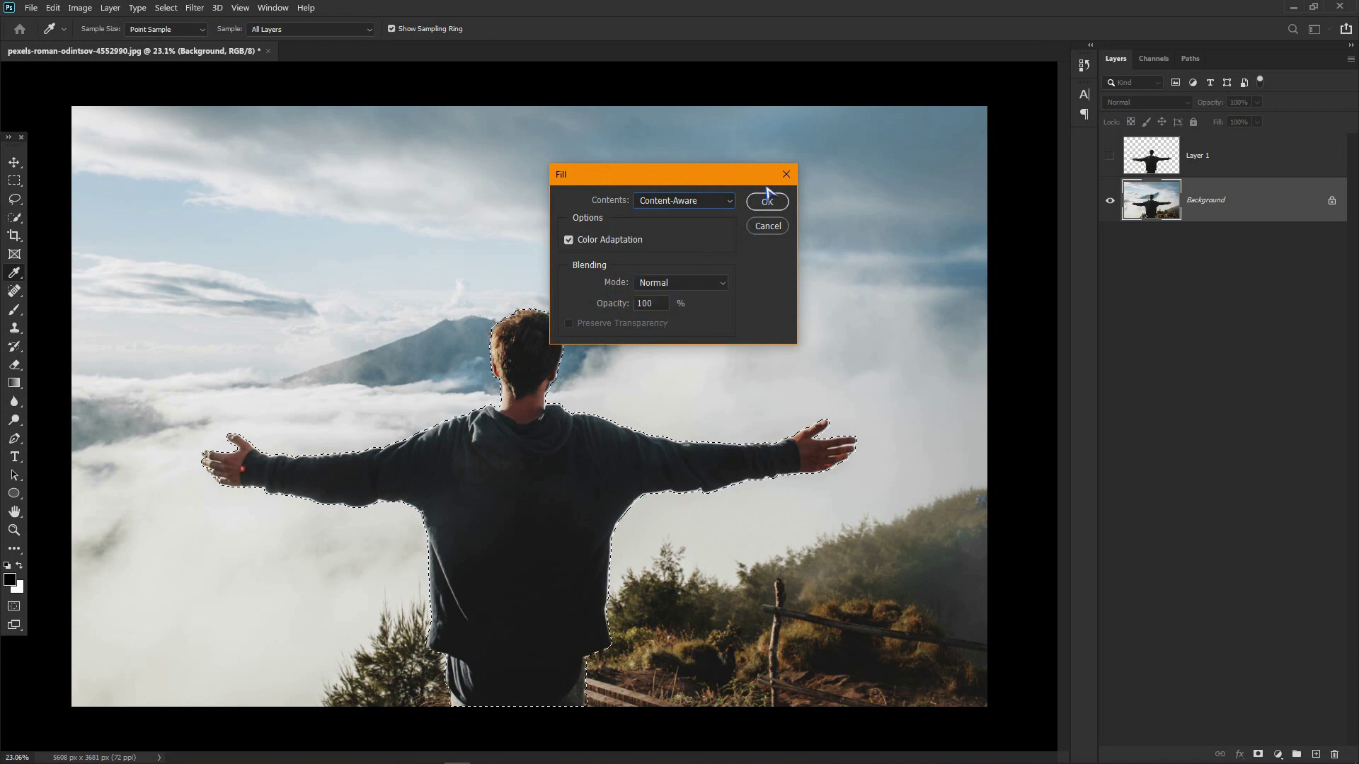
click(765, 203)
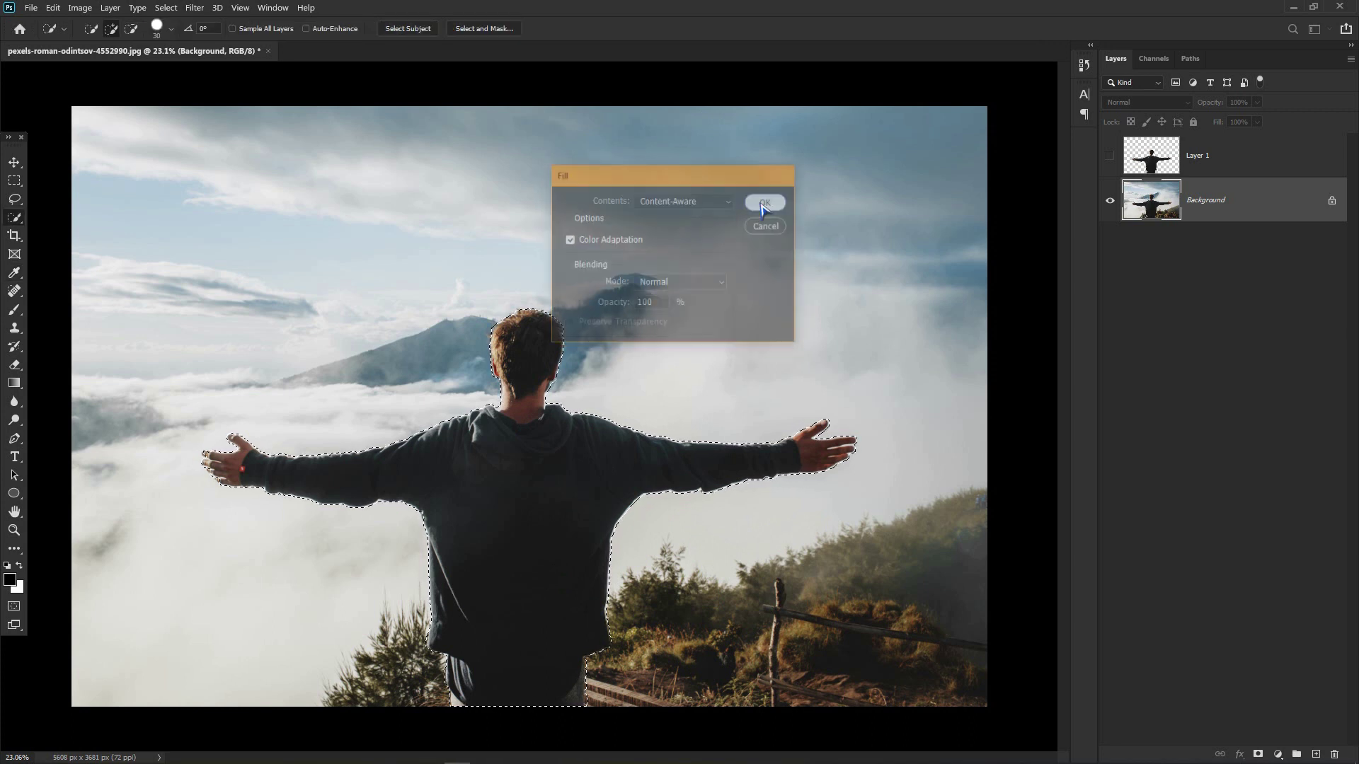
key(ctrl+d)
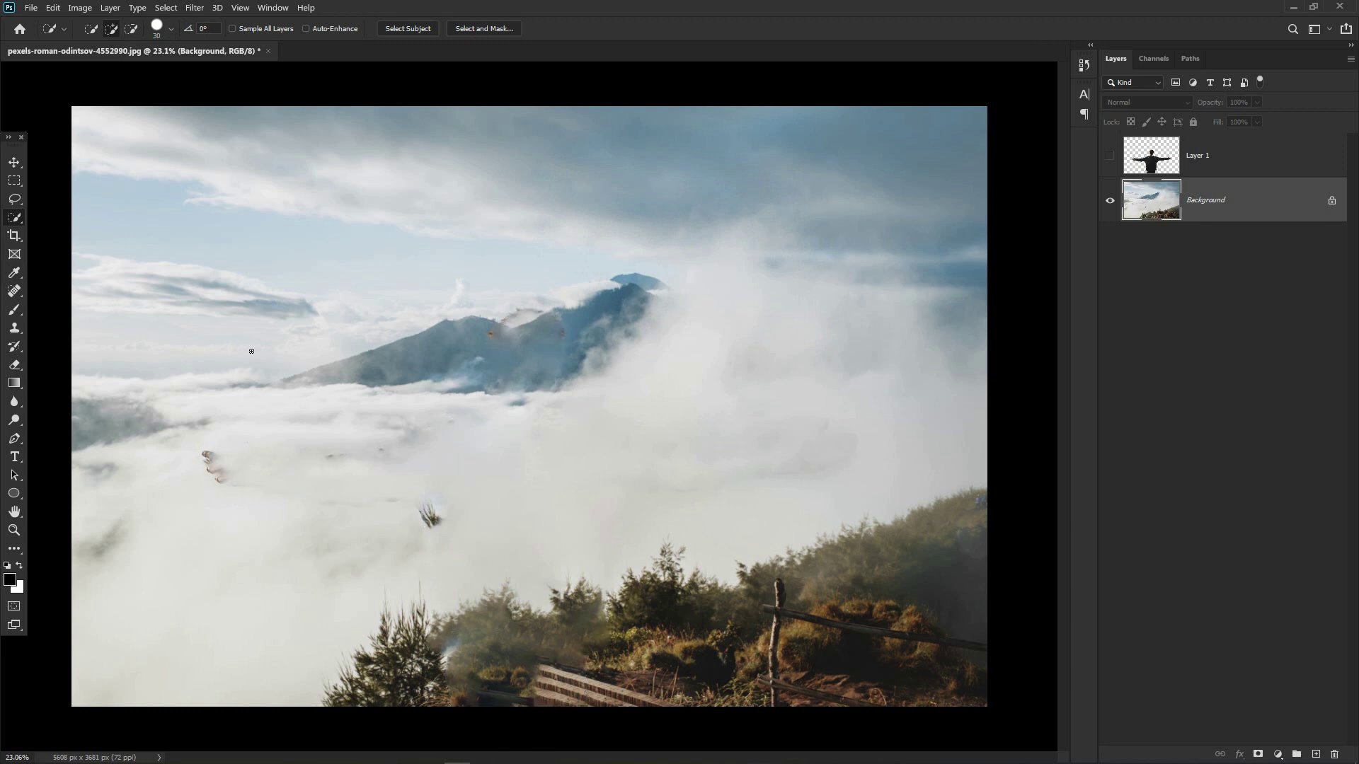
- Spot-heal the leftover traces in the fog and the orange figures on the mountain
click(15, 291)
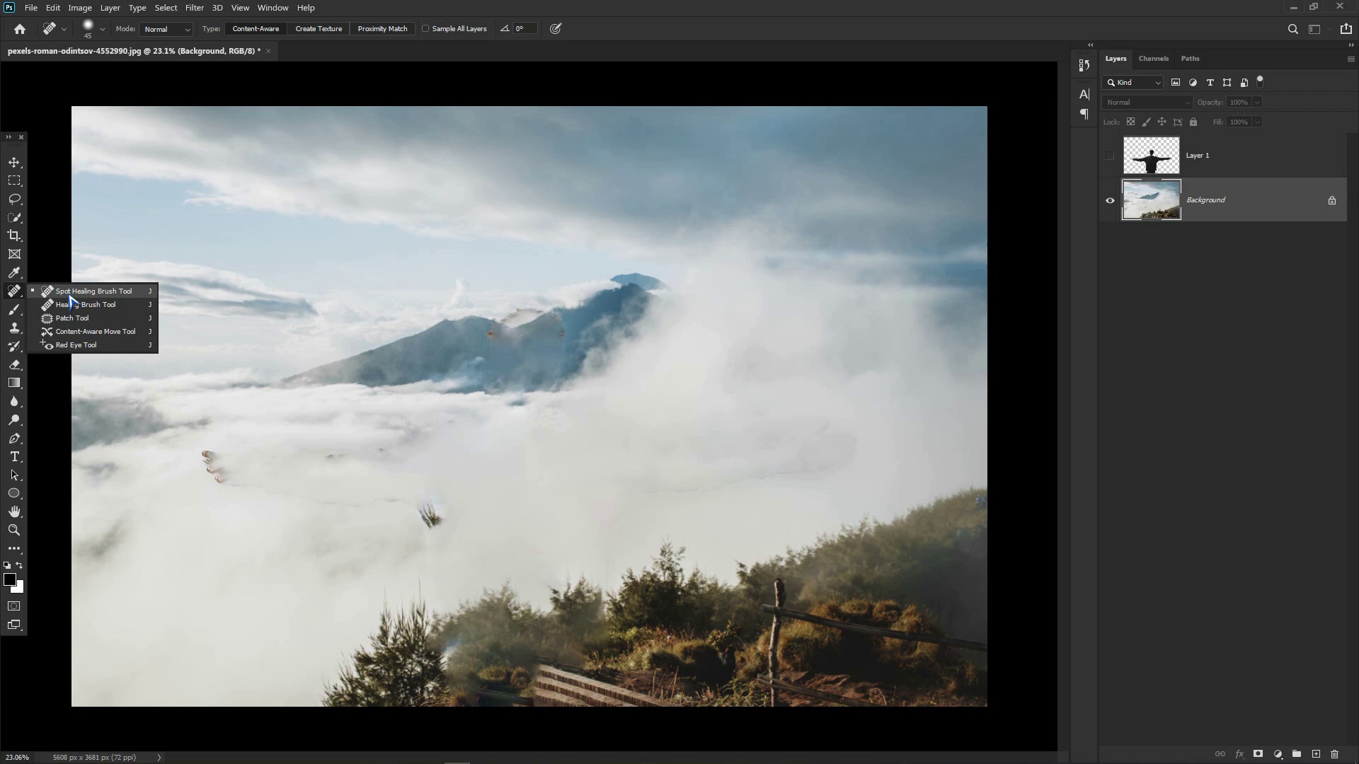
click(70, 295)
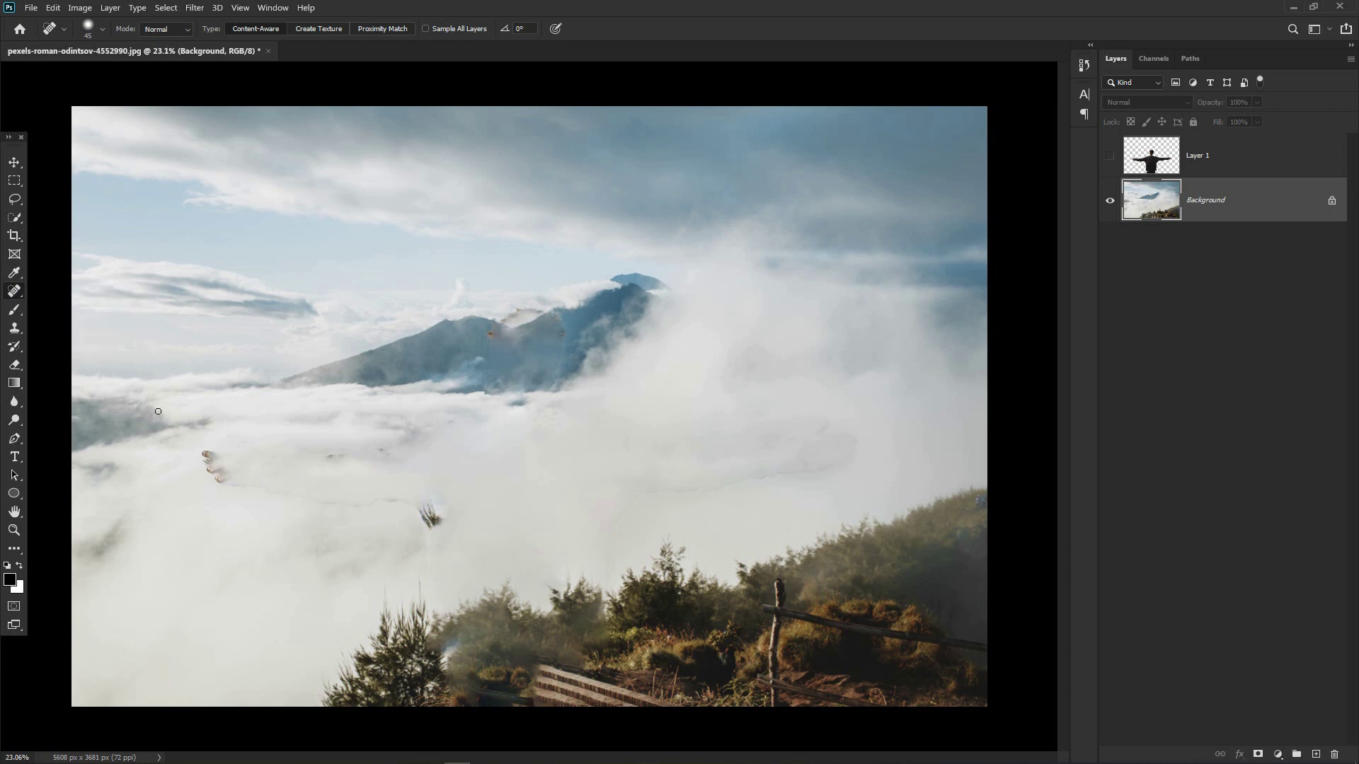
click(214, 460)
drag(315, 459, 389, 457)
click(428, 513)
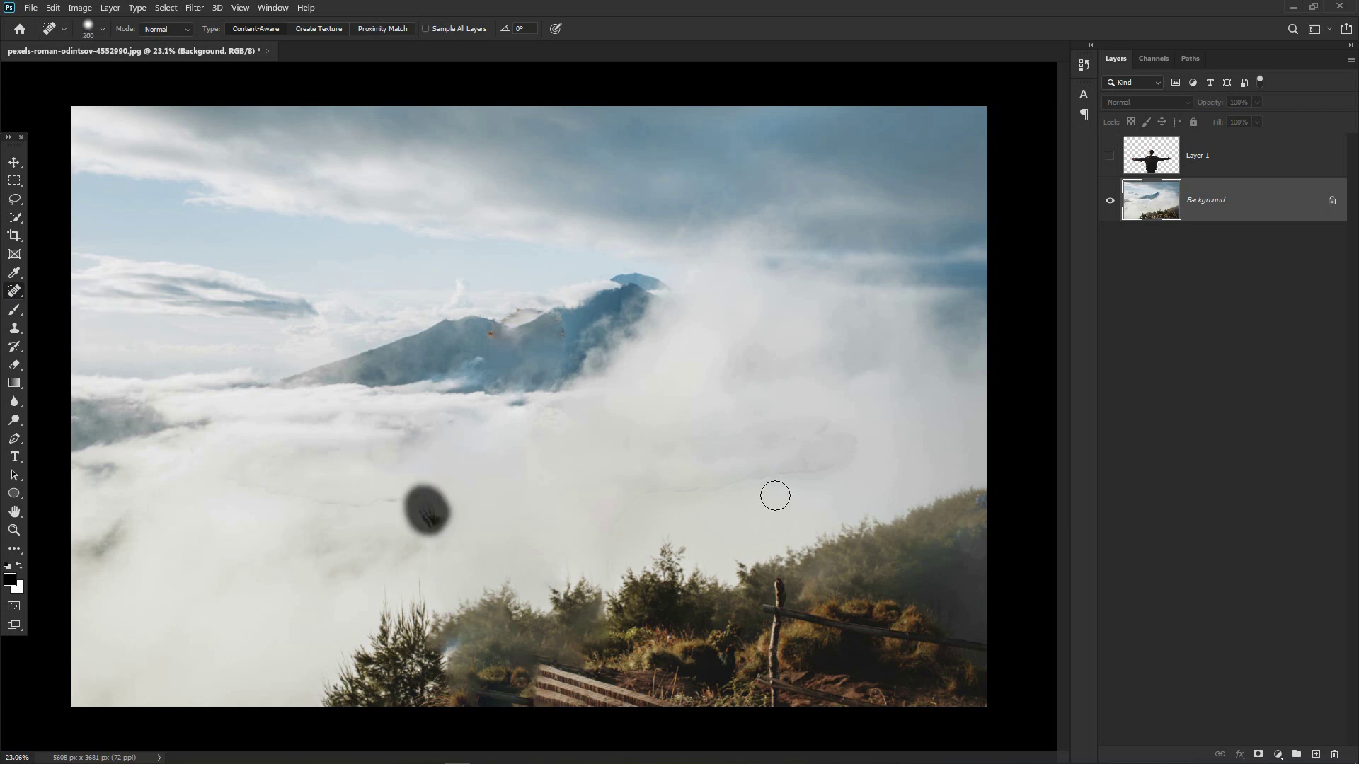
drag(821, 428, 843, 447)
drag(492, 329, 563, 327)
scroll(558, 483, down, 1)
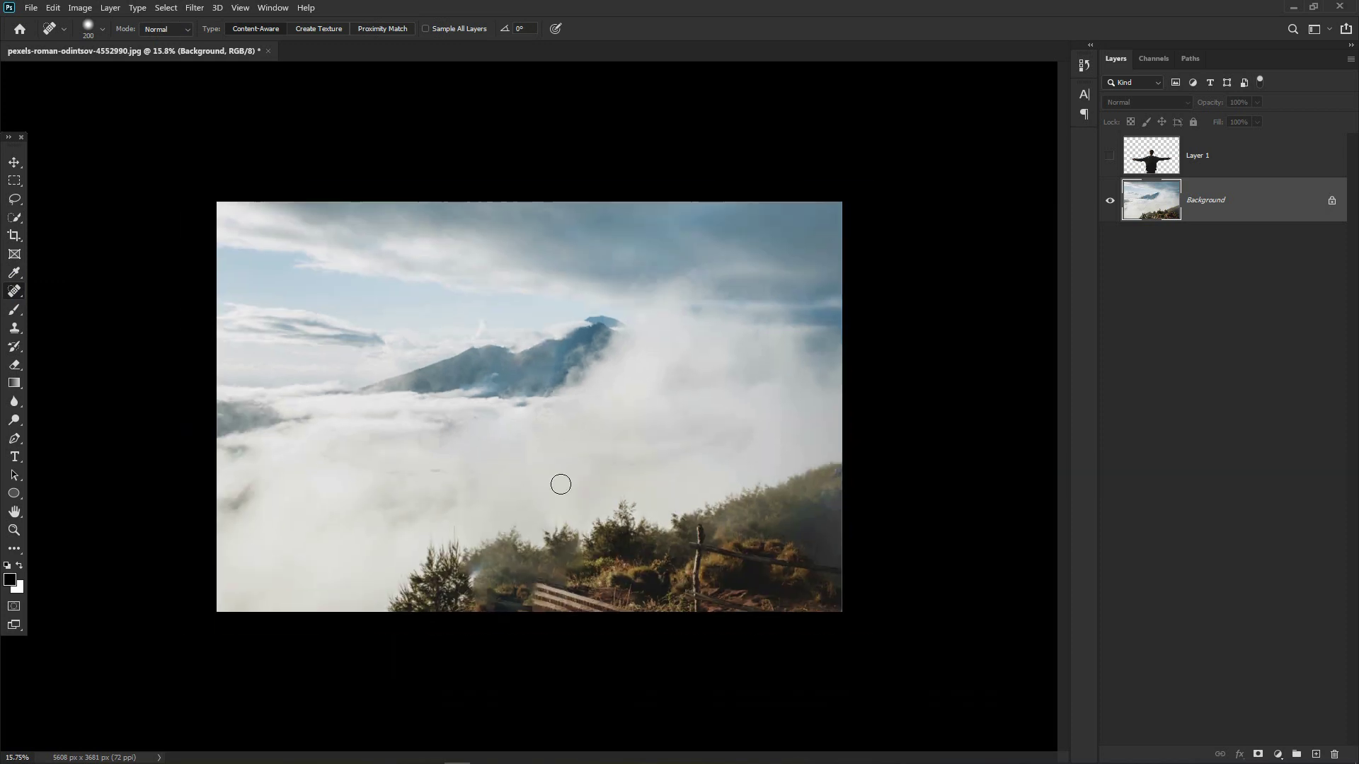
- Make Layer 1 visible again and start saving the image as a Photoshop file
click(1108, 155)
click(1108, 156)
click(1108, 156)
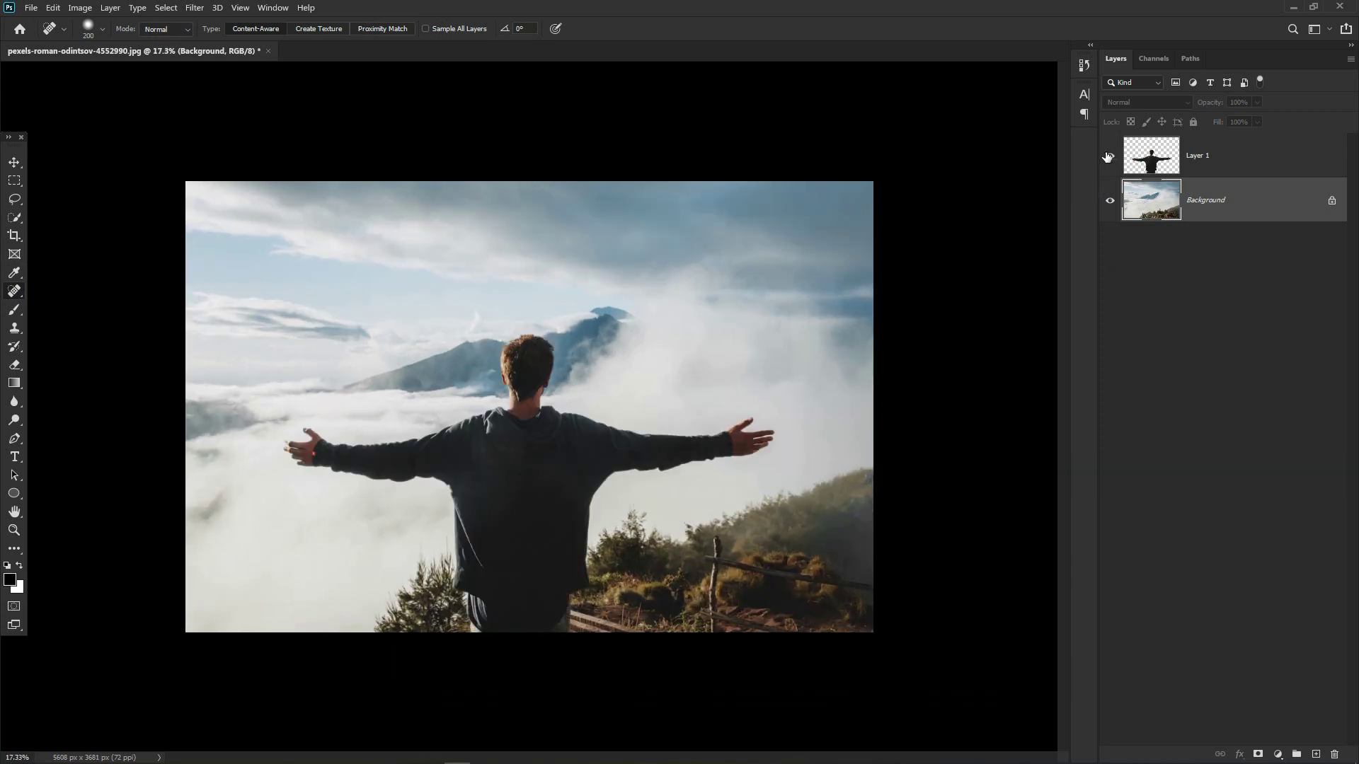
click(1108, 155)
click(1109, 156)
key(ctrl+shift+s)
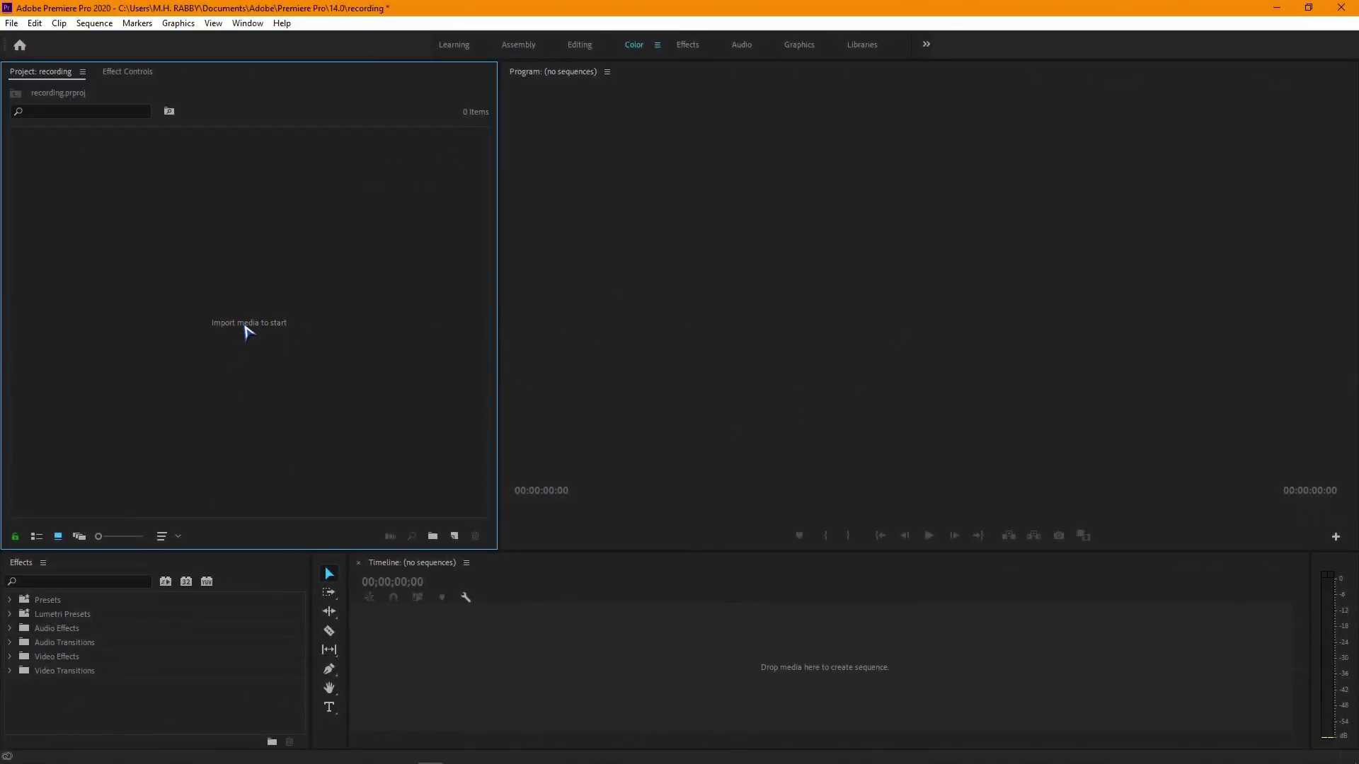
- Import 3D.psd with Import As set to Individual Layers, then open the 3D bin
drag(77, 308, 240, 318)
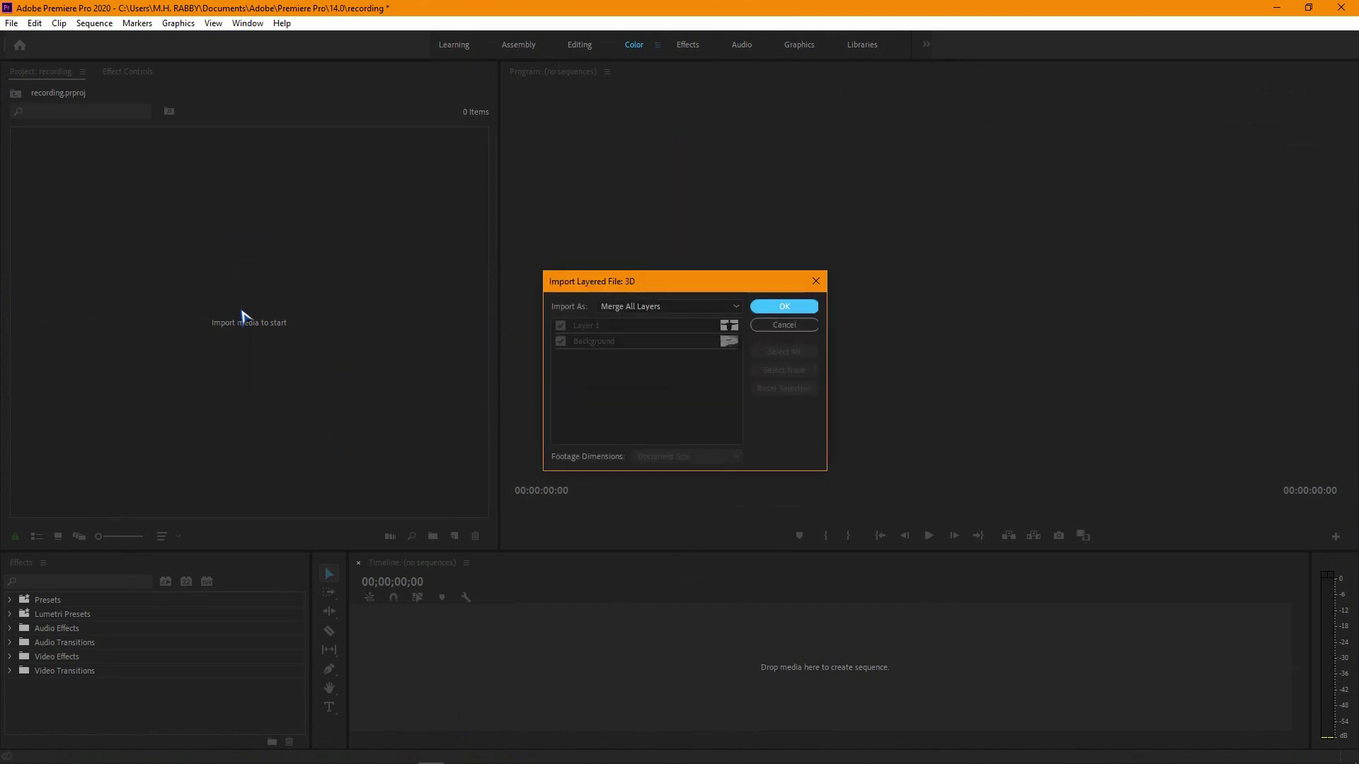
click(642, 307)
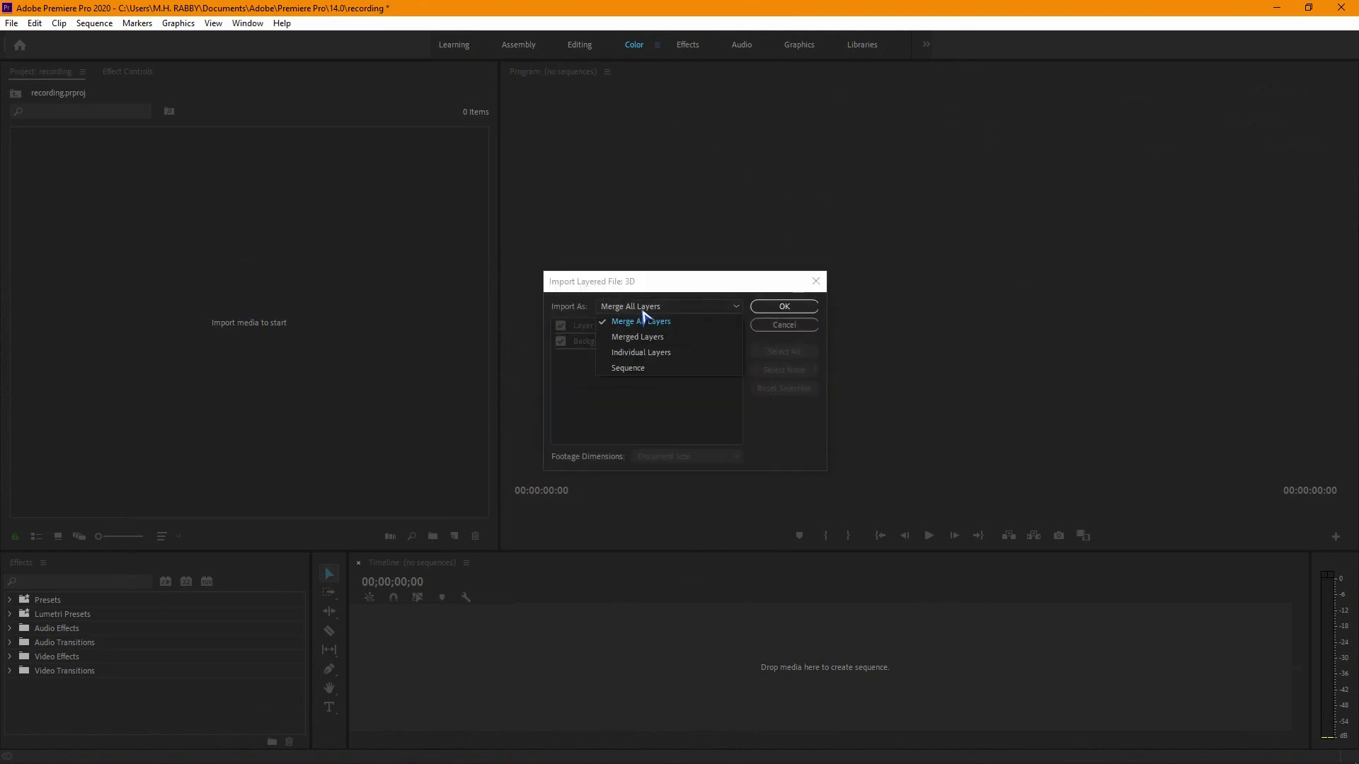
click(641, 356)
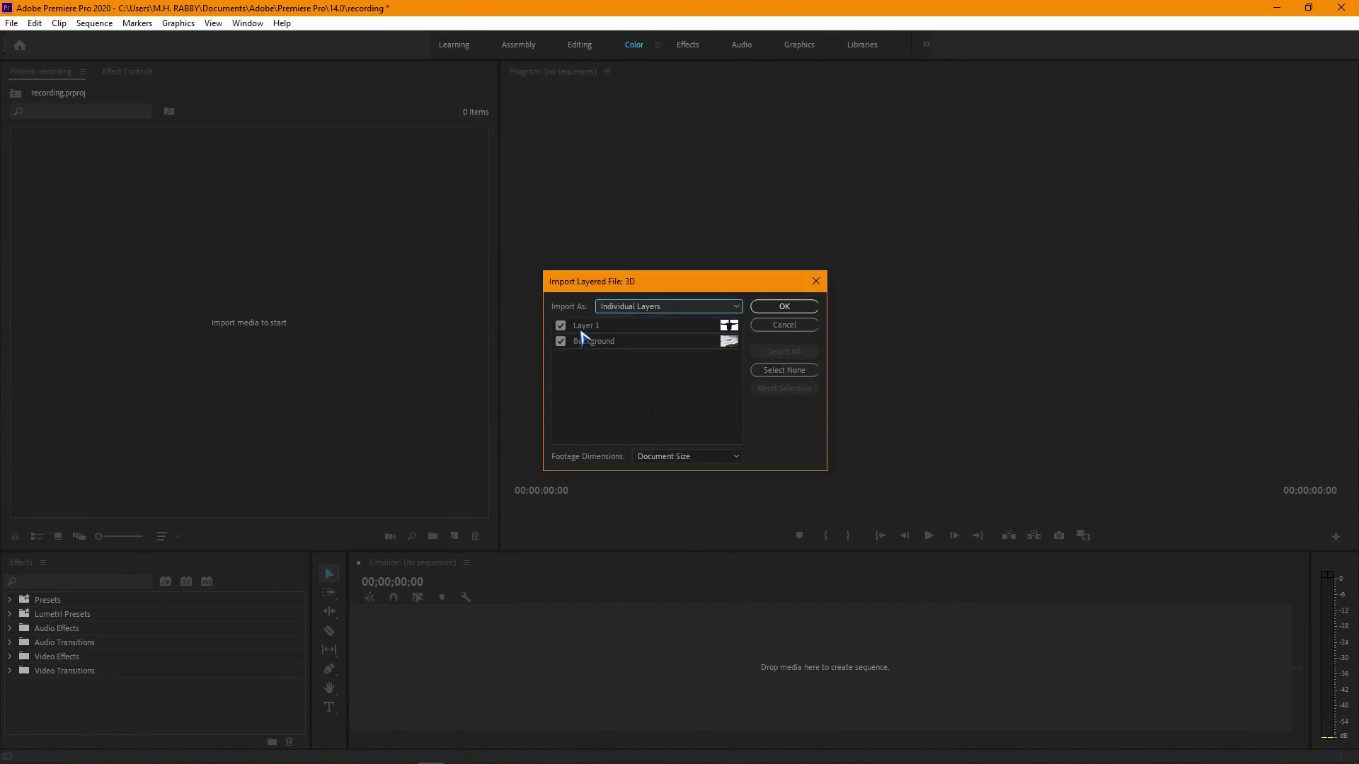
click(775, 306)
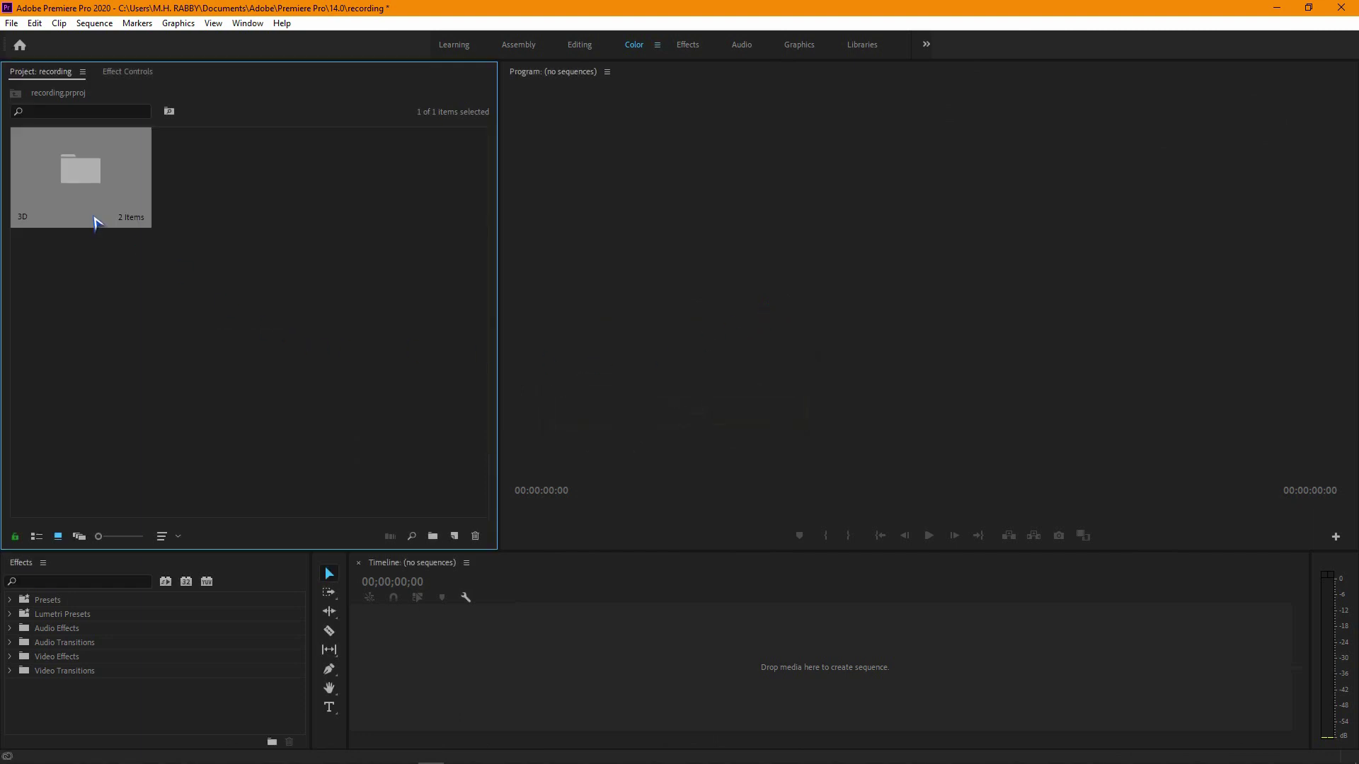
double_click(95, 202)
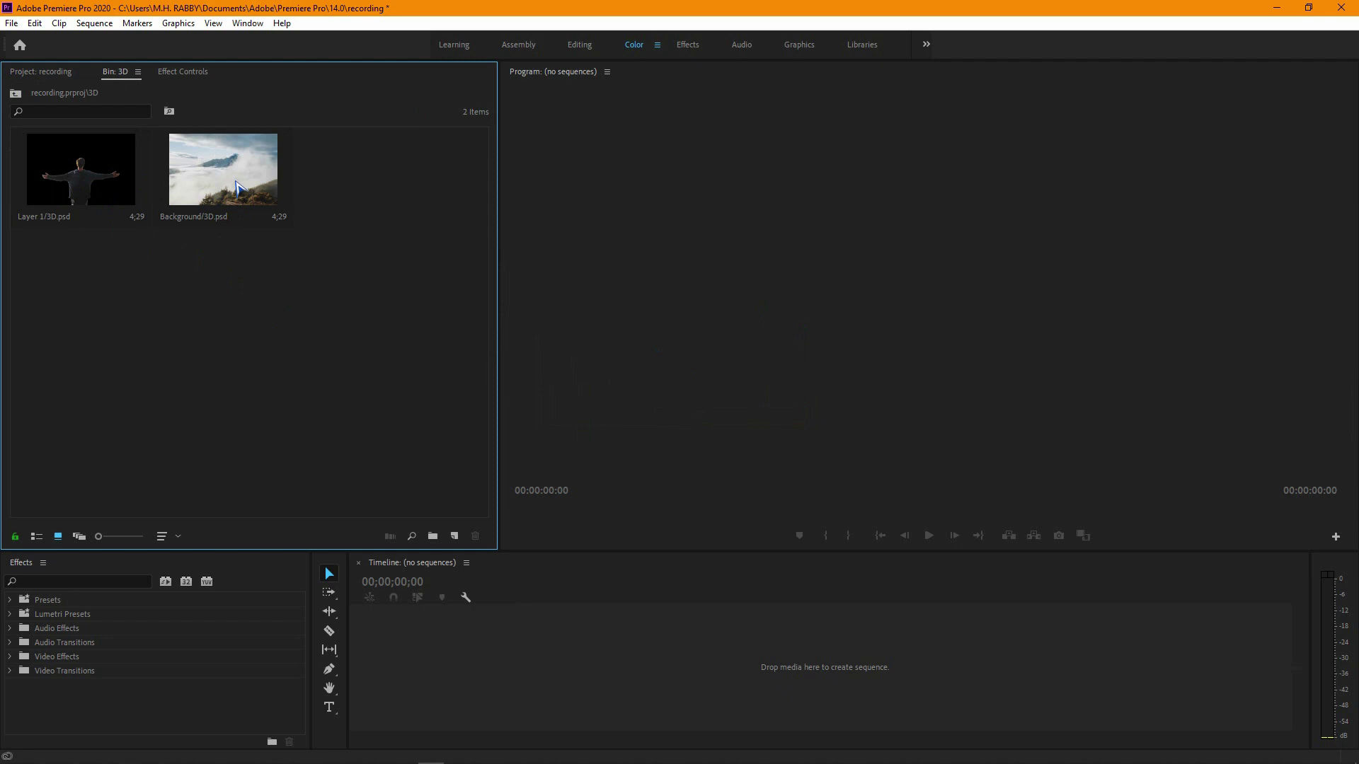
- Add a new sequence from the bin using the ARRI > 1080p > ARRI 1080p 25 preset
right_click(294, 350)
mouse_move(453, 412)
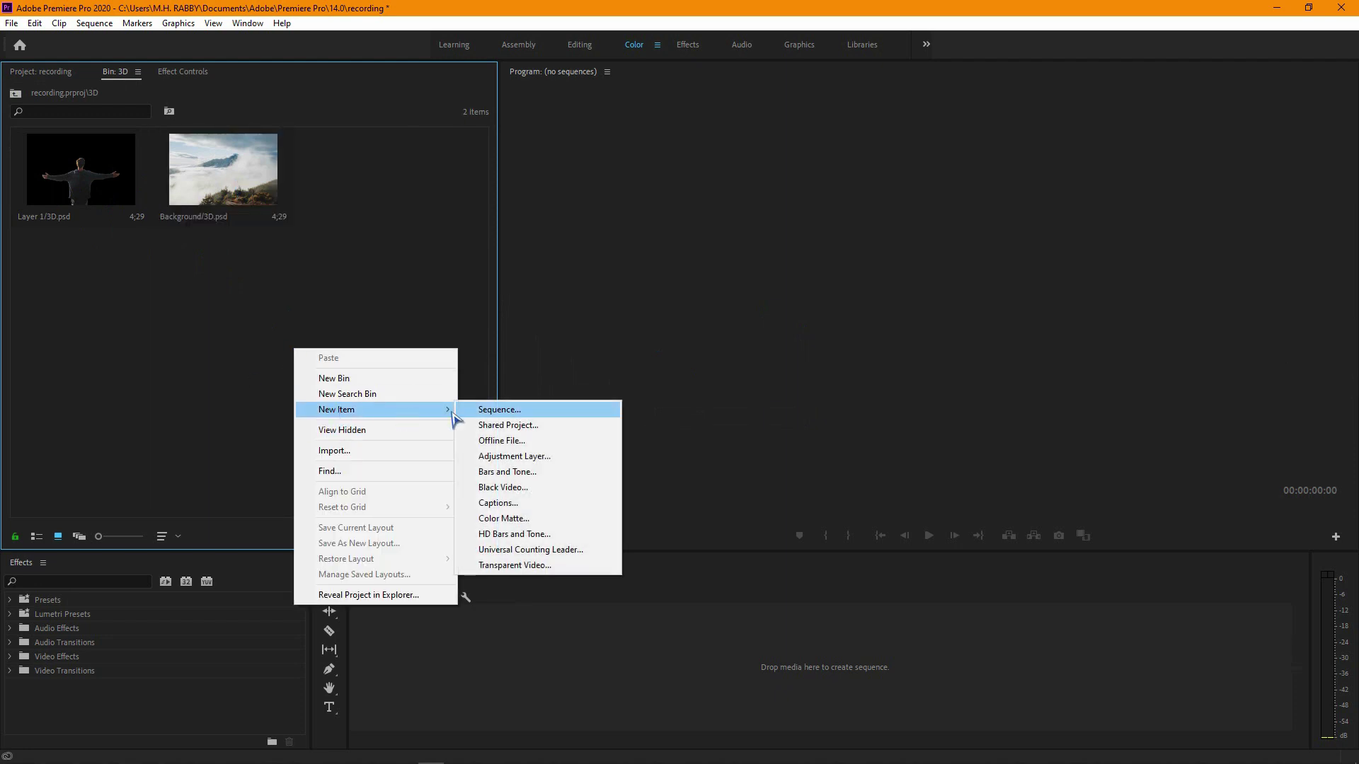
click(498, 411)
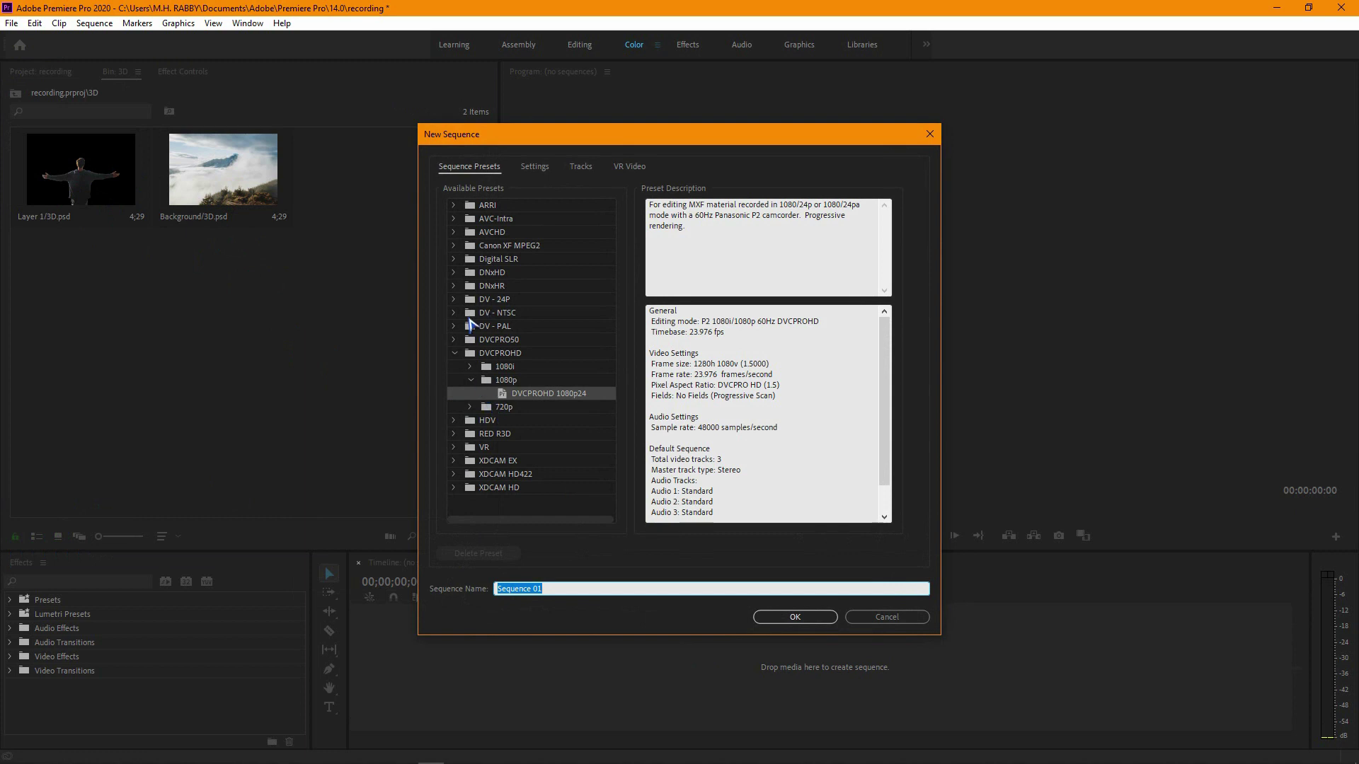
click(454, 205)
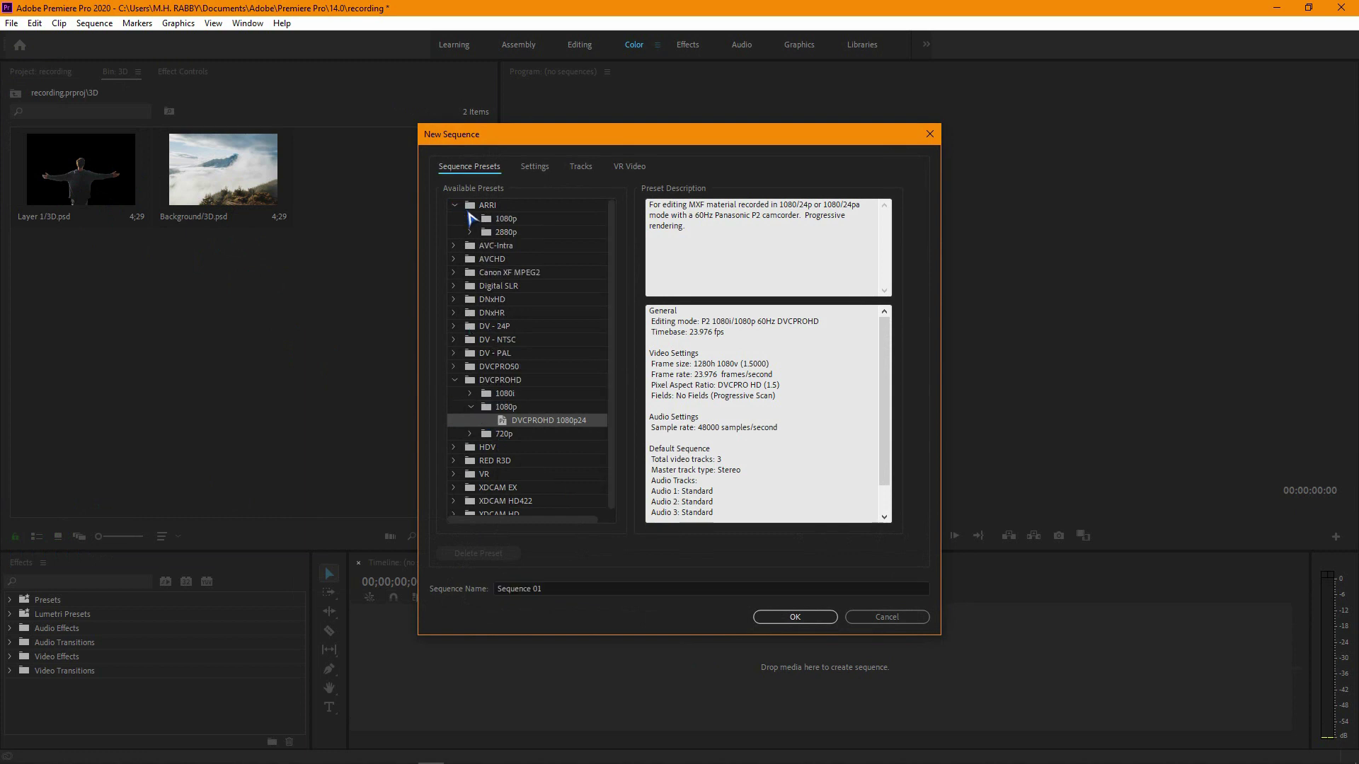
click(470, 219)
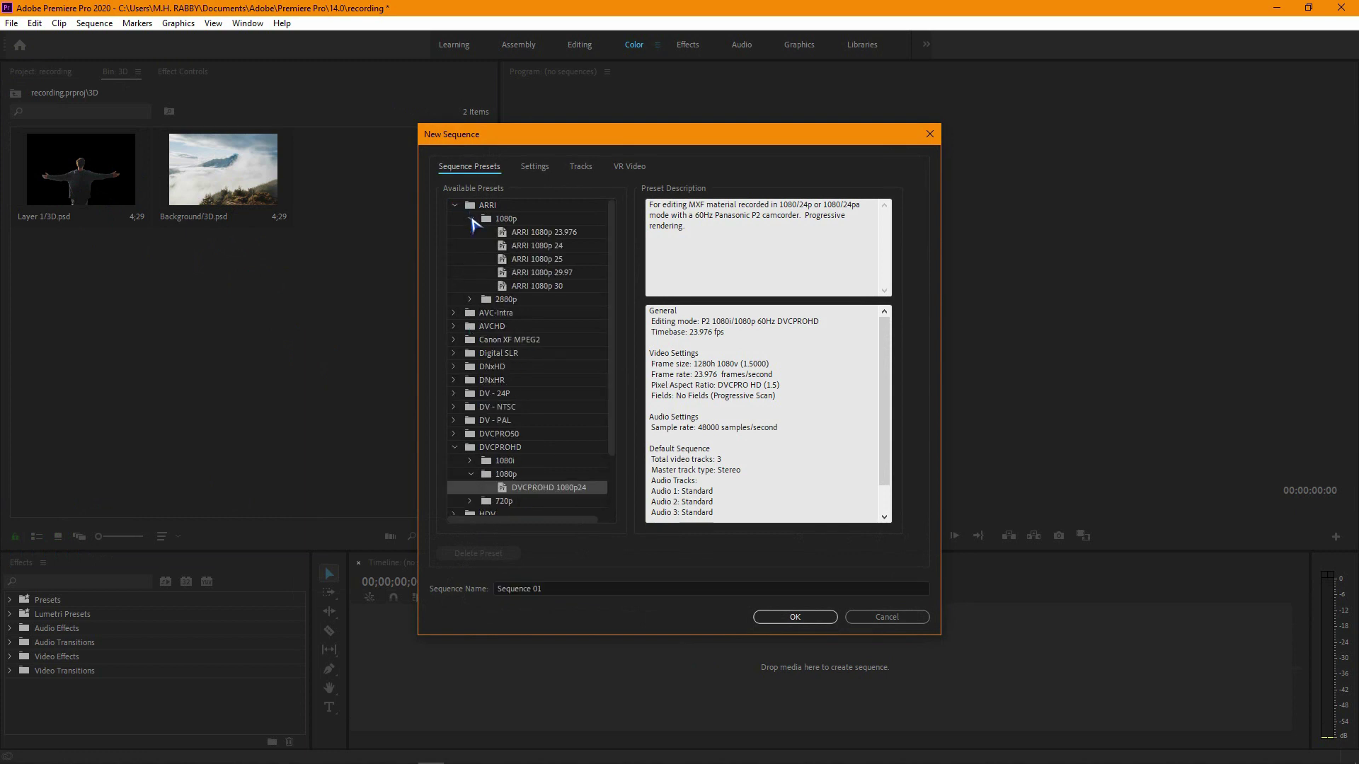
click(539, 287)
click(555, 272)
click(547, 262)
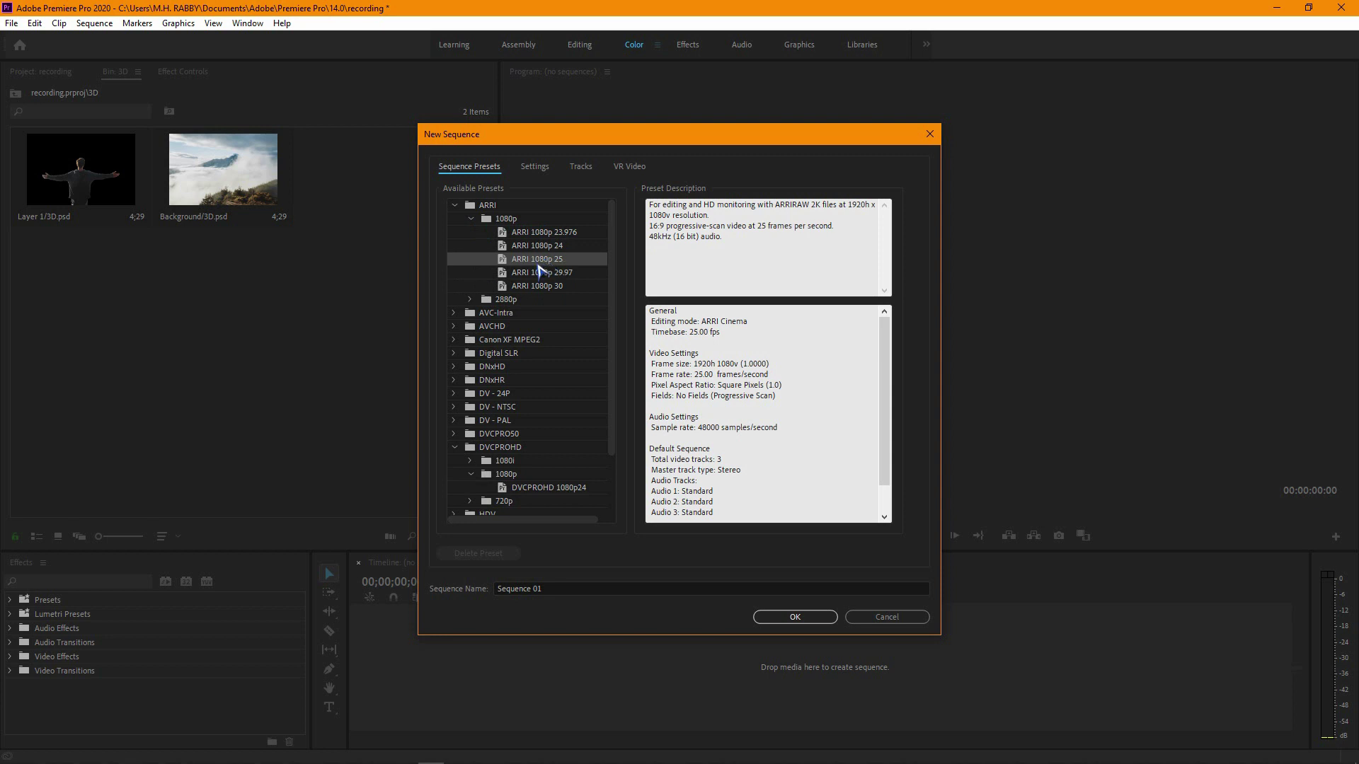
key(Return)
- Place Background/3D.psd at the start of V1 and set its Motion Scale to 35
drag(237, 181, 564, 657)
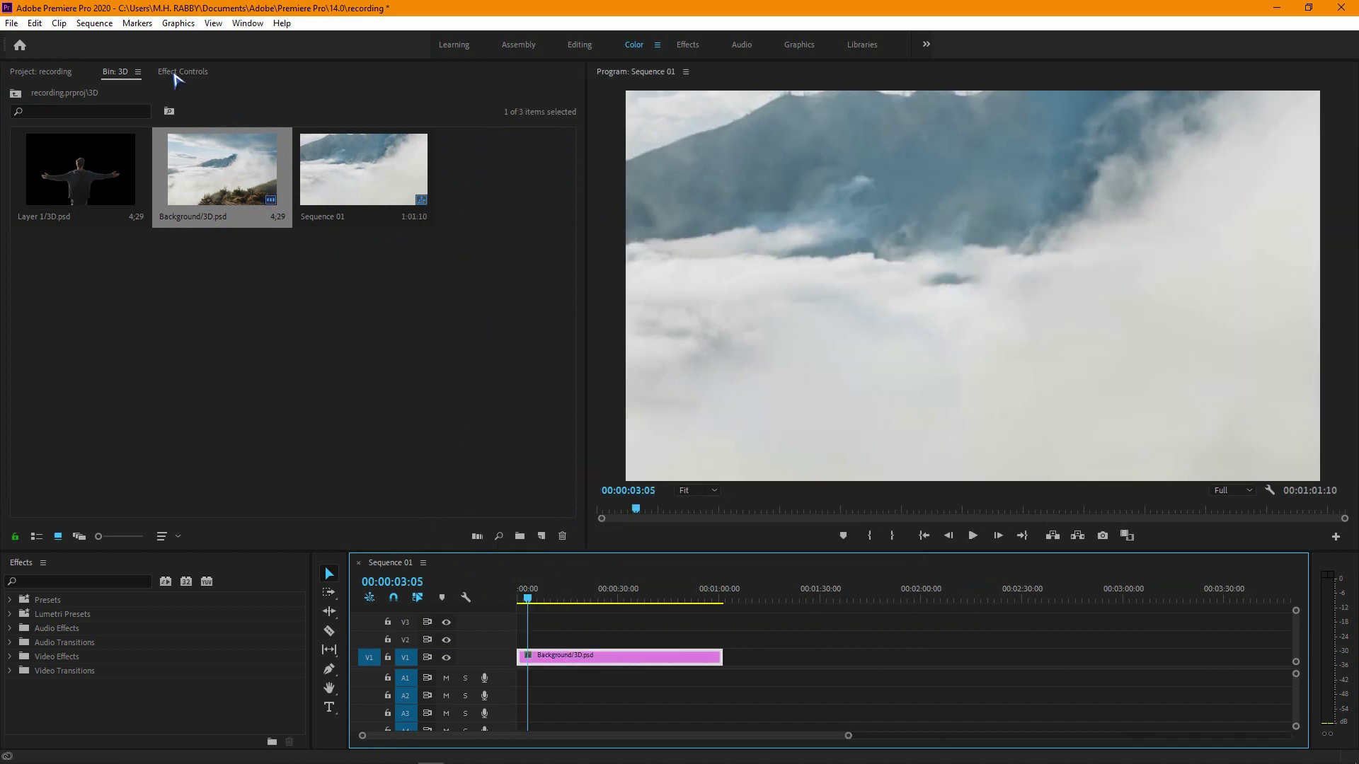
click(177, 73)
drag(171, 162, 121, 157)
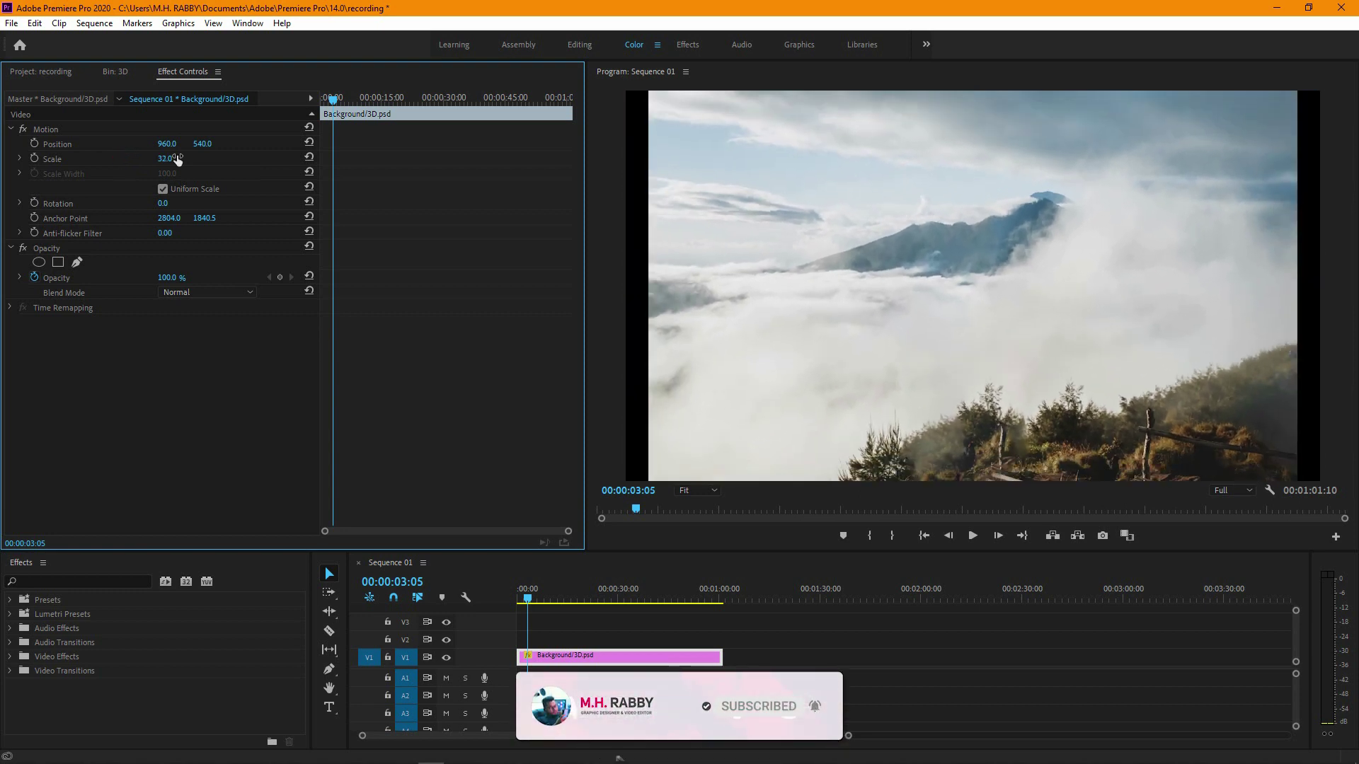
key(Up)
key(Up)
key(Up)
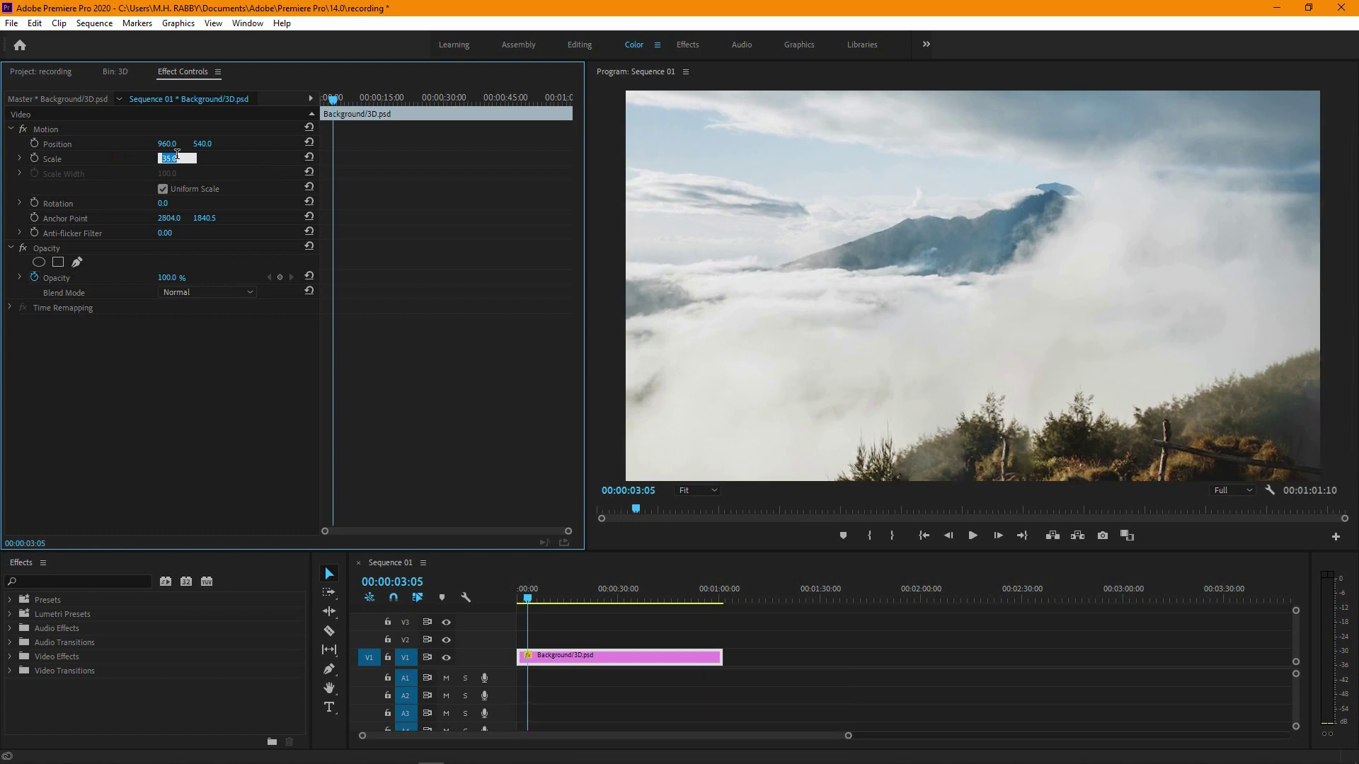
click(22, 73)
click(117, 74)
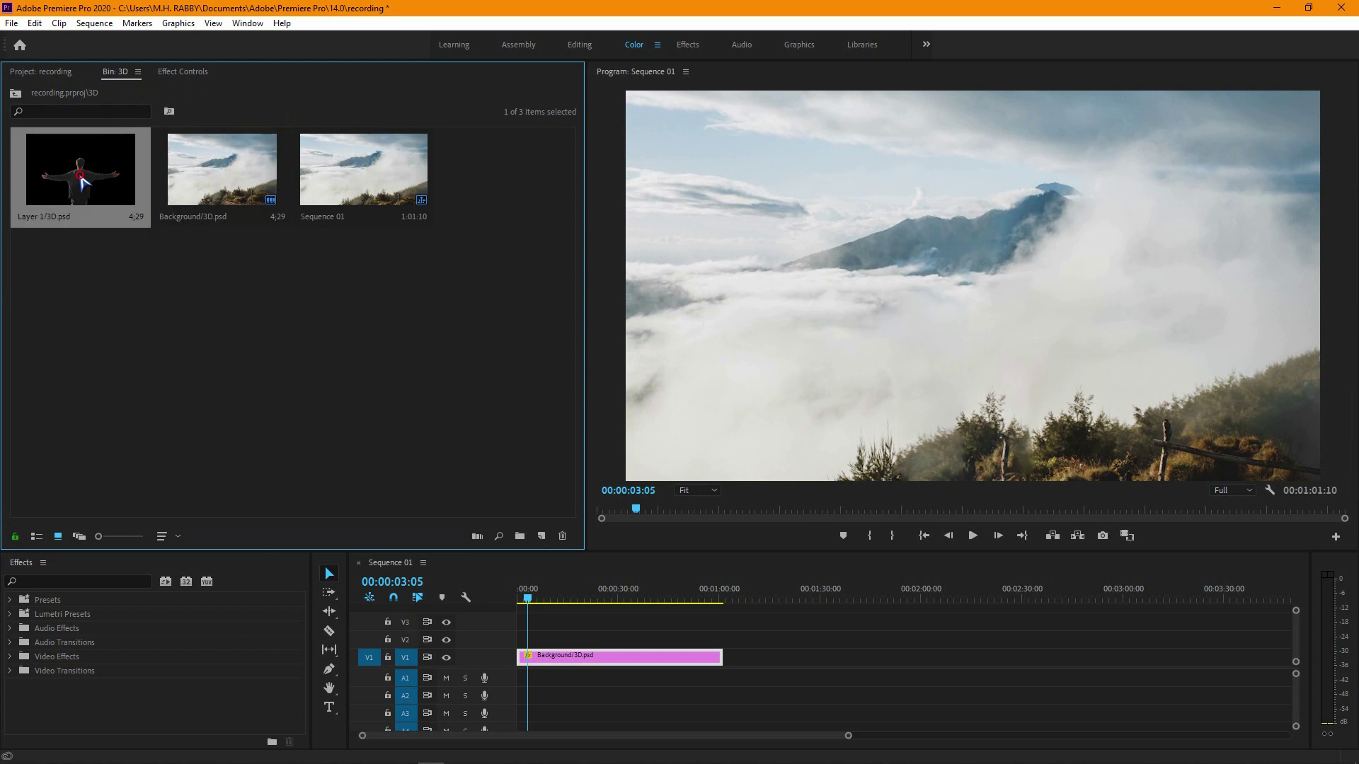
- Put Layer 1/3D.psd on V2, scale it to 31, and return the playhead to the start
drag(82, 180, 520, 640)
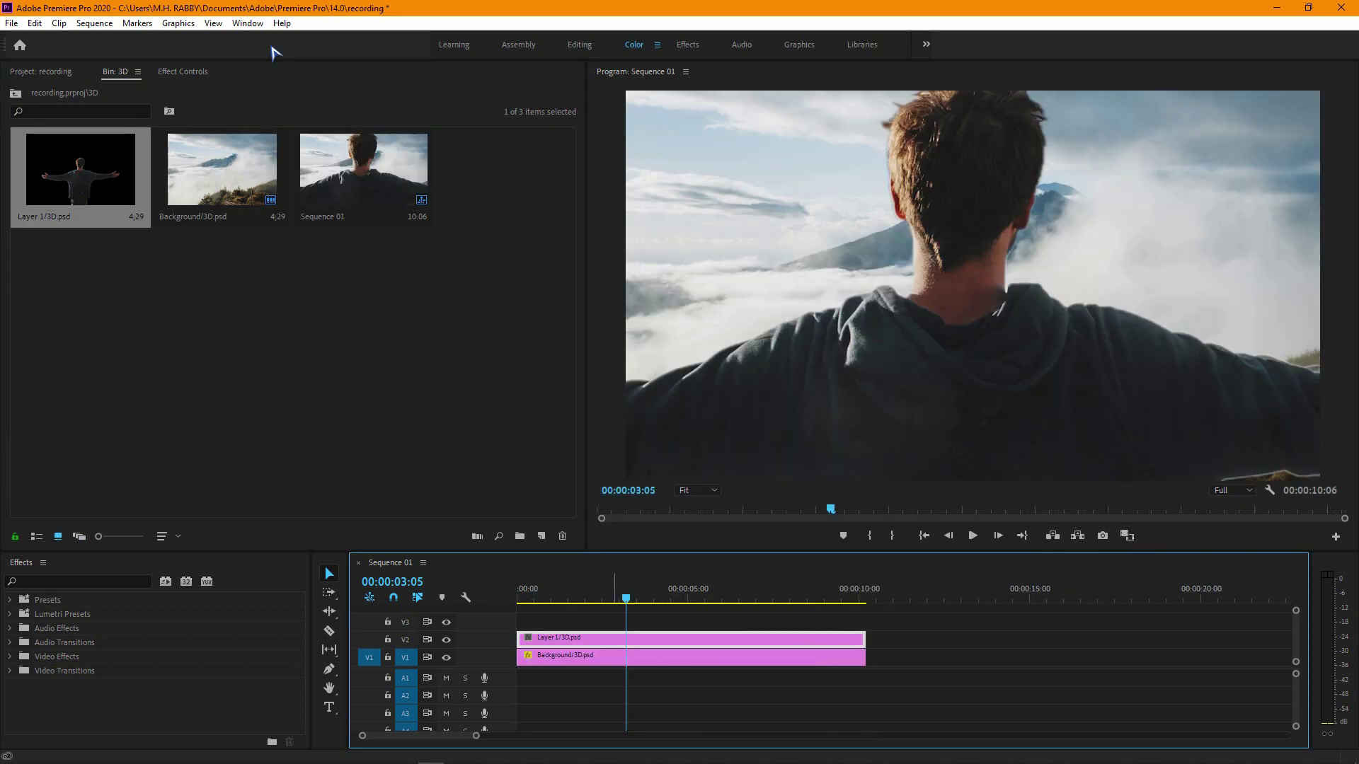
click(185, 73)
mouse_move(167, 158)
mouse_down()
mouse_move(112, 158)
mouse_move(177, 159)
mouse_up()
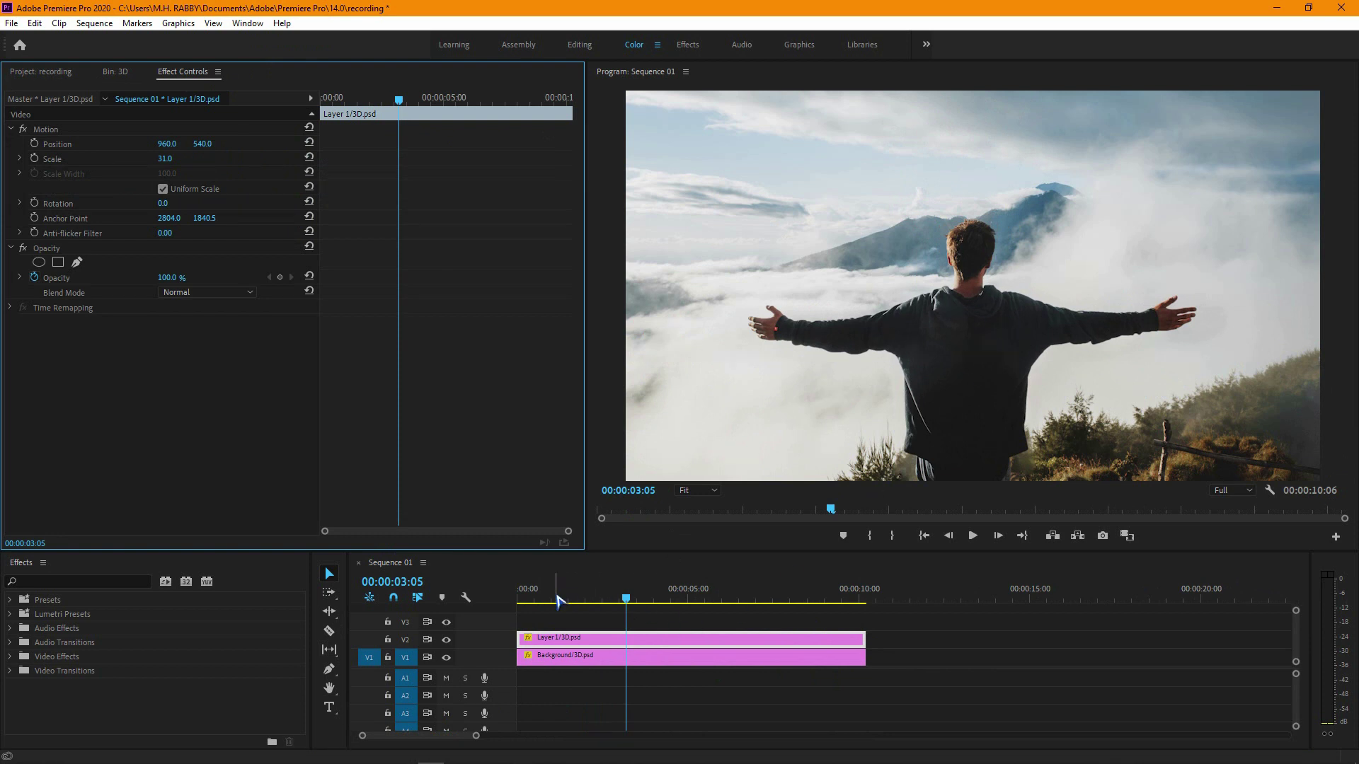
drag(553, 599, 517, 600)
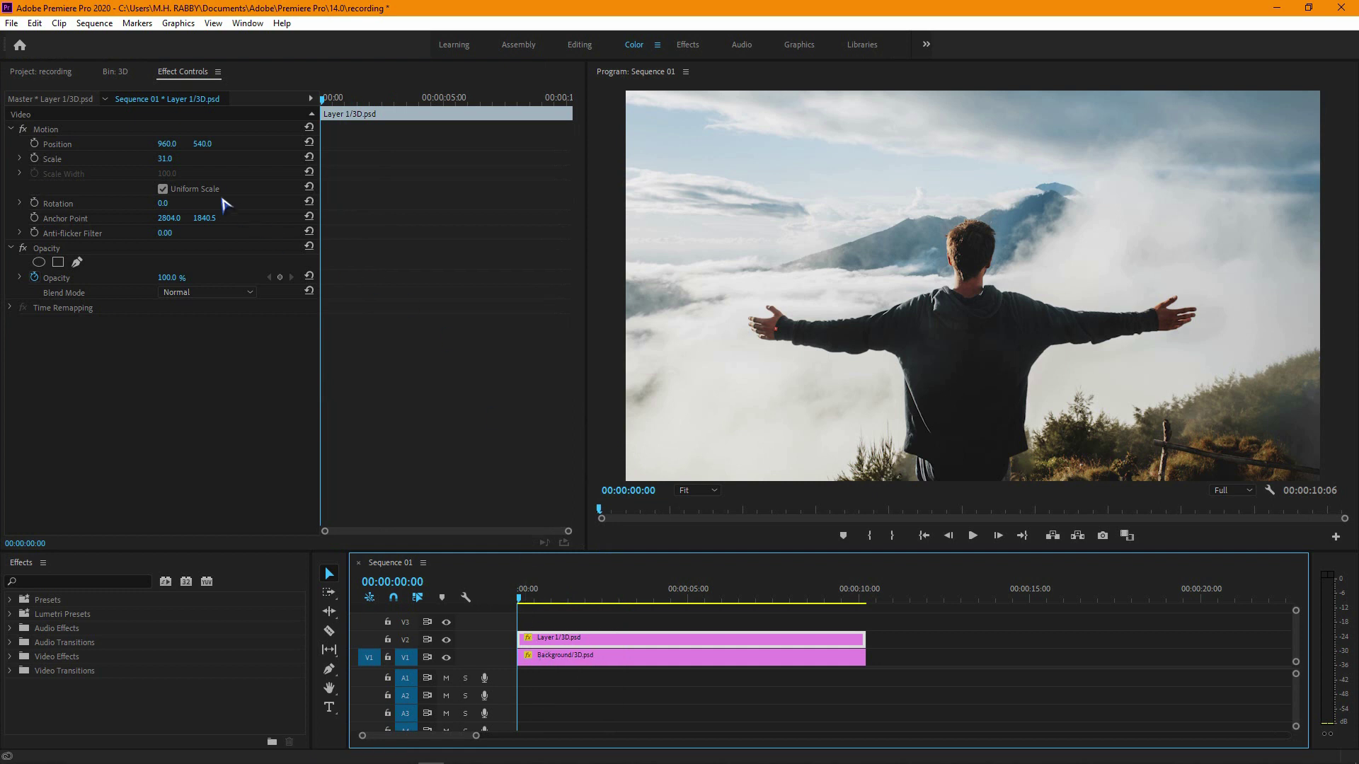
- Keyframe the man's Scale from 31 at the start to 38 near 8 seconds
click(33, 159)
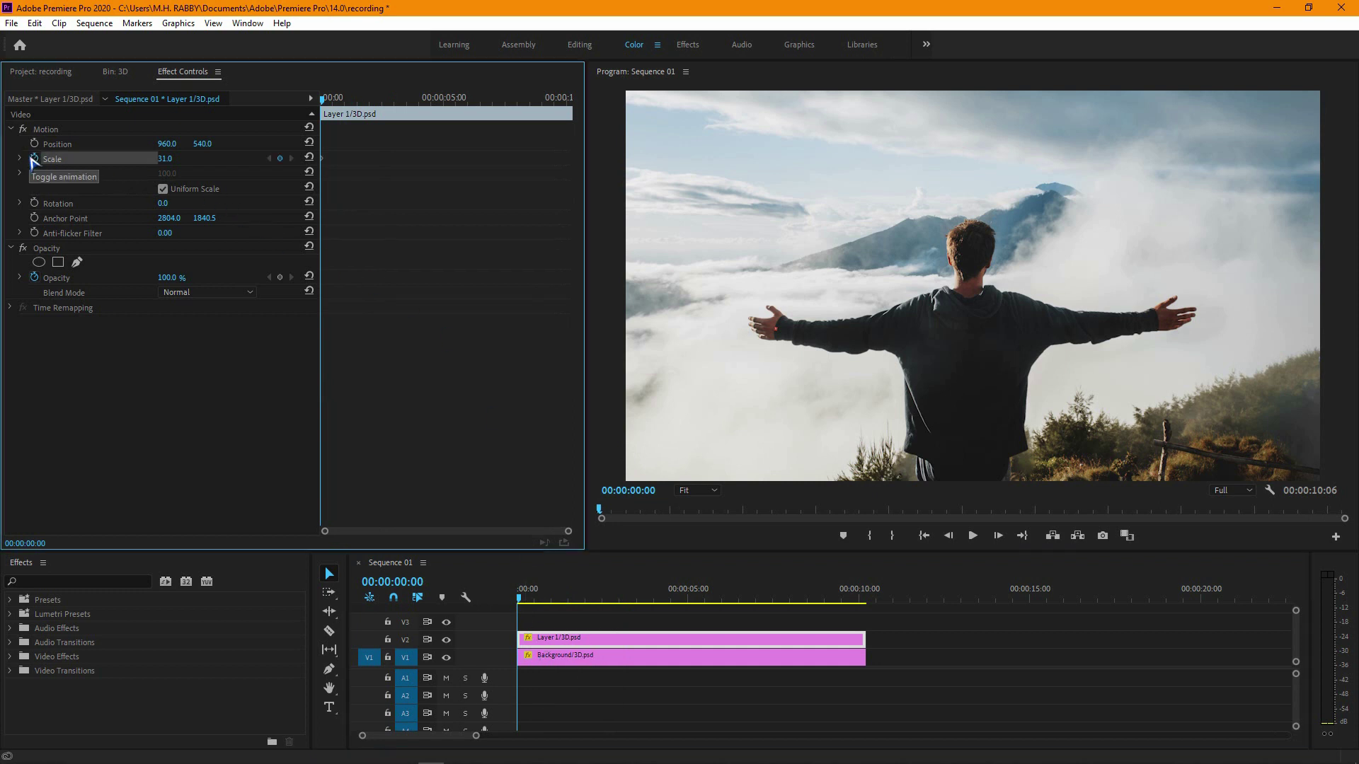
click(528, 98)
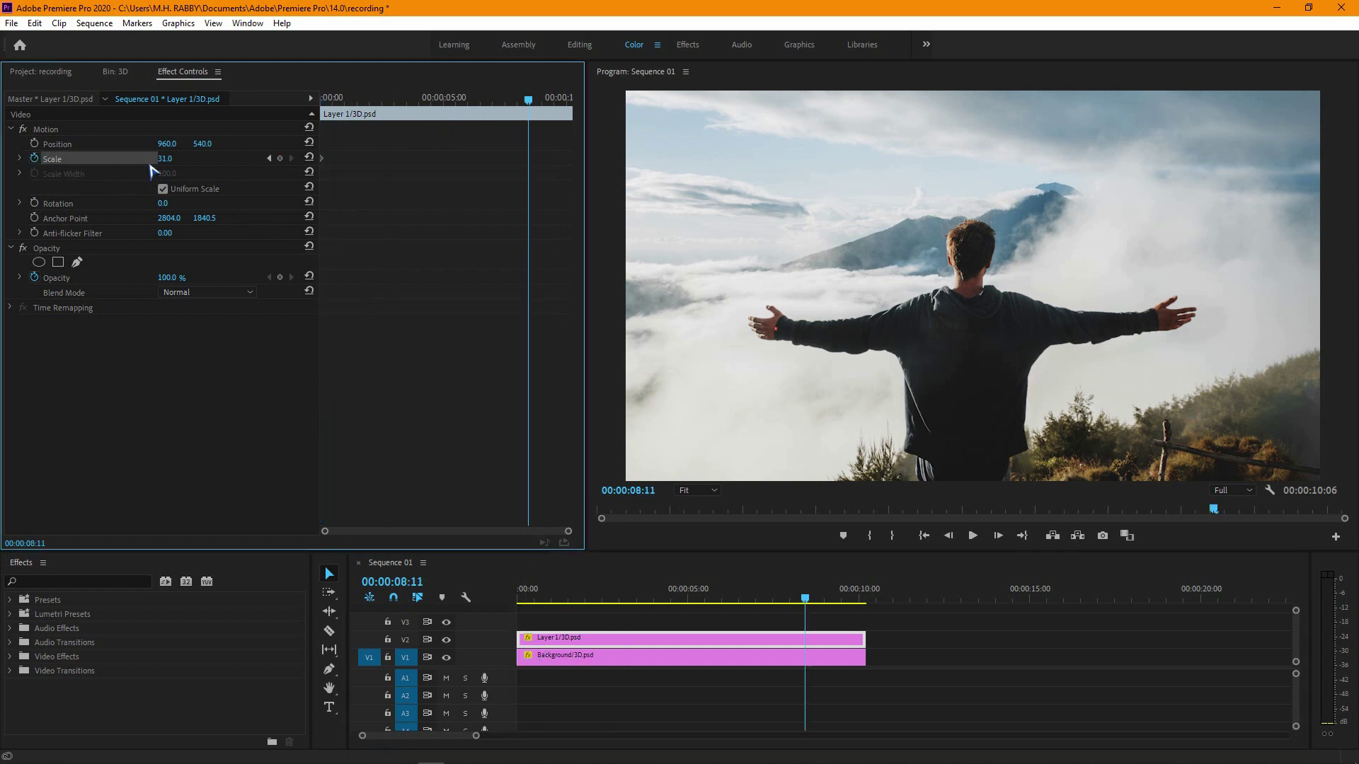
drag(165, 160, 174, 159)
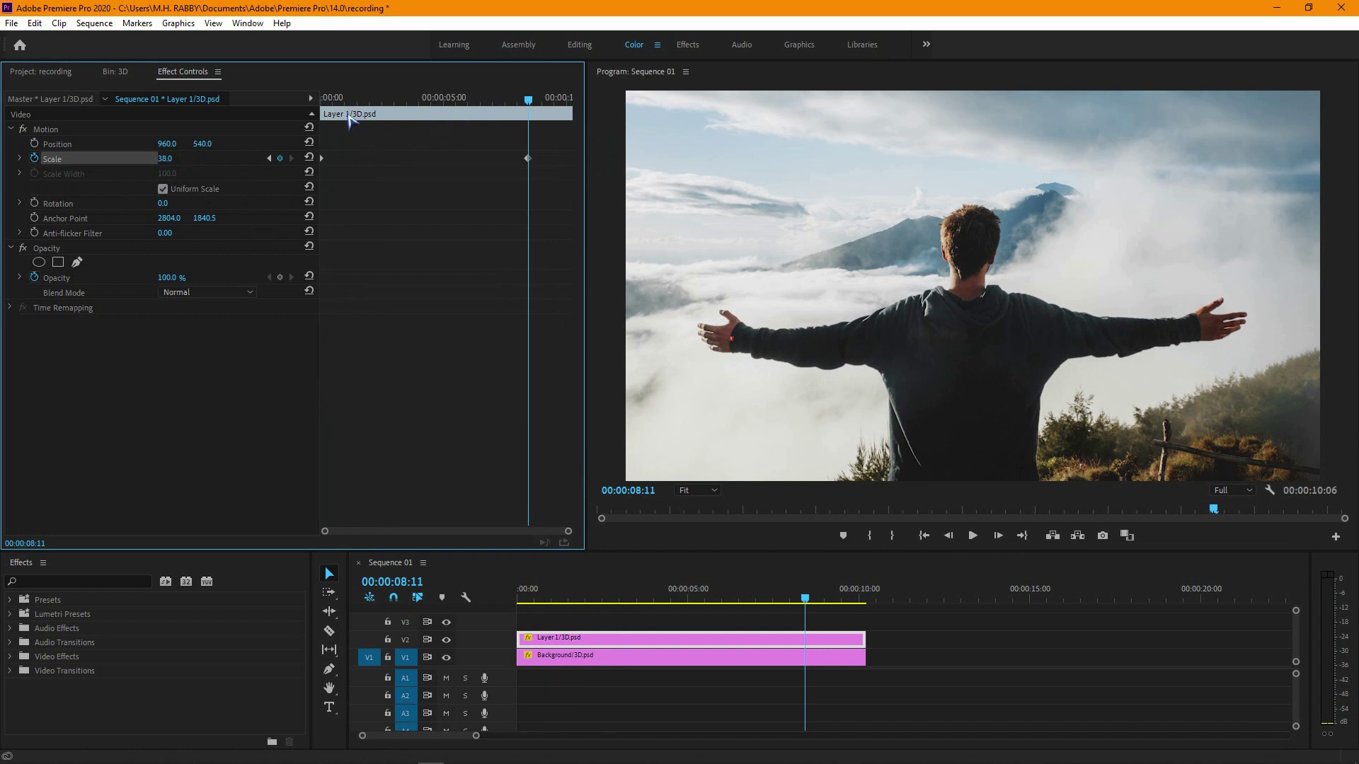
- Keyframe Position Y from 540 to 453, drag the end keyframes later, and preview
drag(333, 98, 304, 99)
click(35, 143)
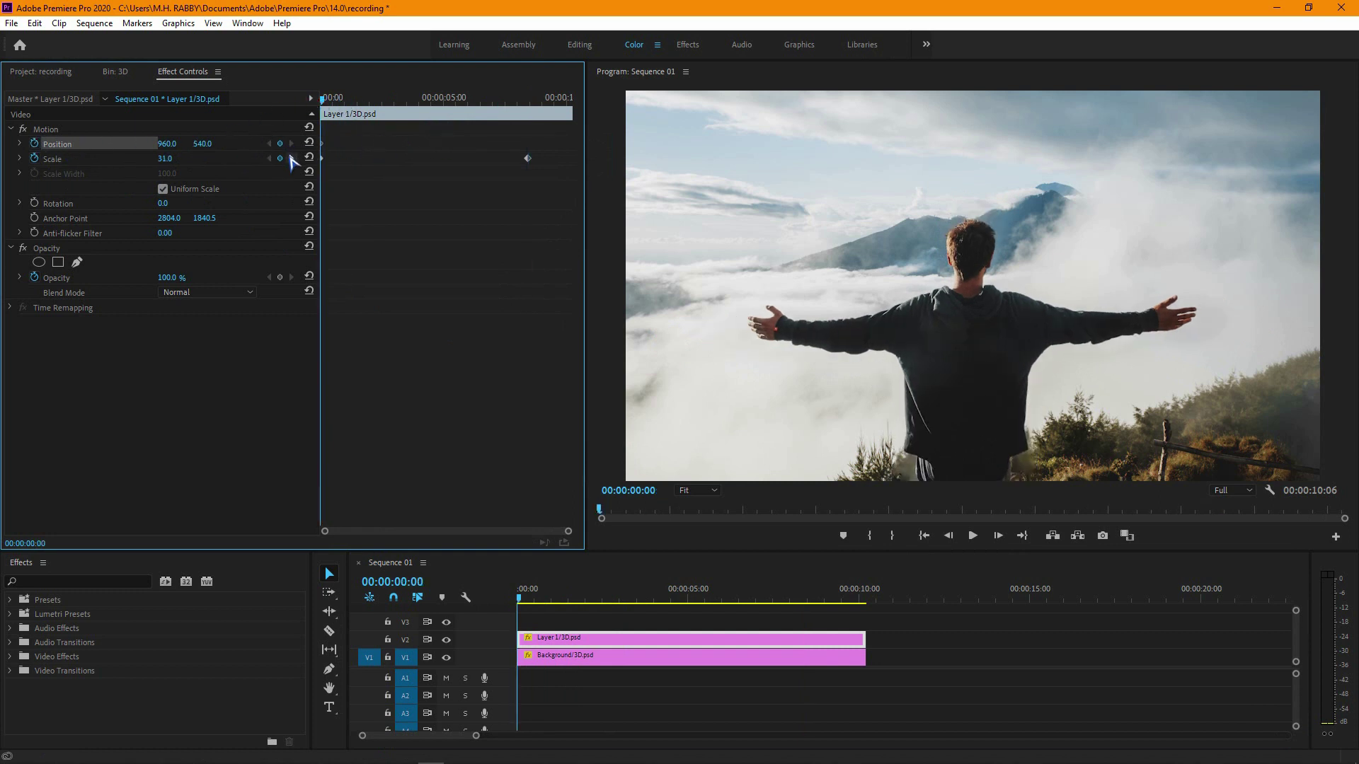
click(291, 158)
drag(206, 146, 142, 149)
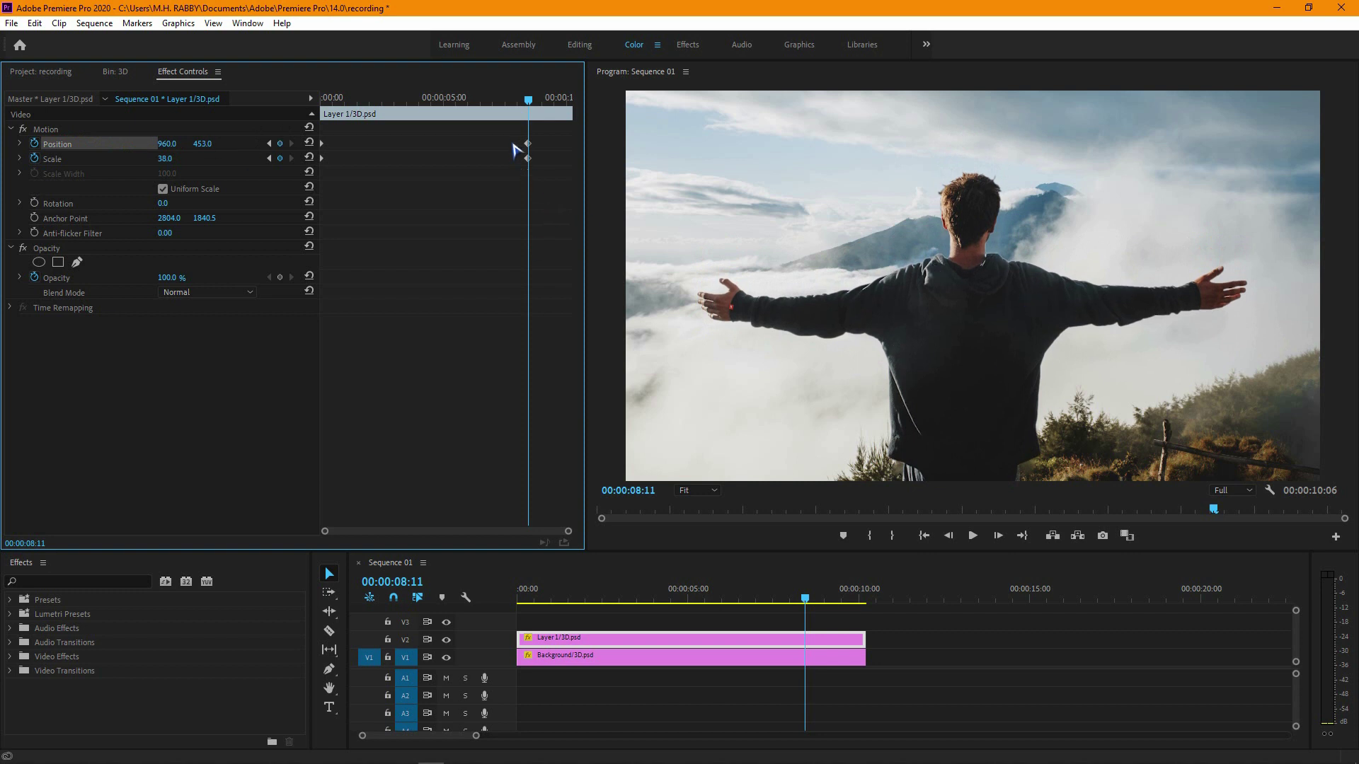
drag(535, 148, 591, 174)
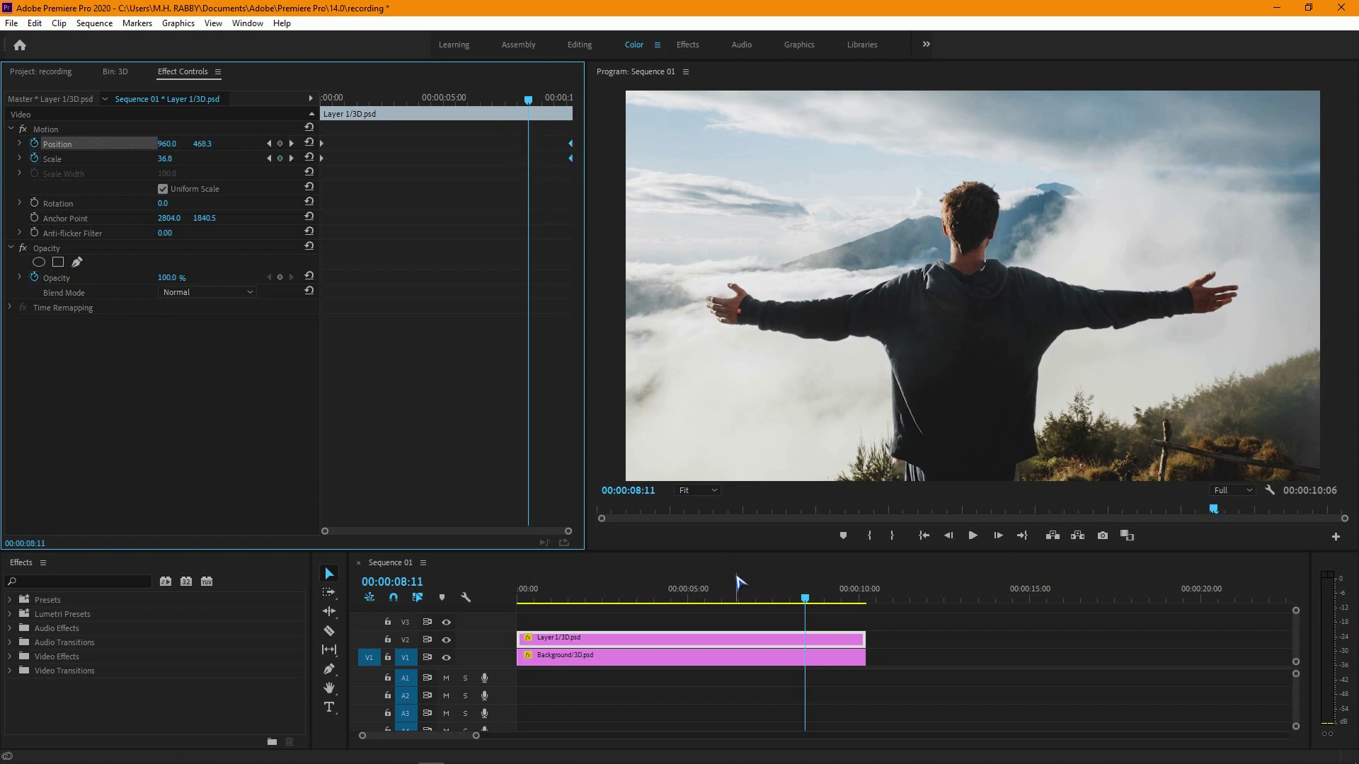
drag(693, 596, 552, 602)
- Keyframe the Background/3D.psd scale from 36.8 at the clip start to 41.0 near its end
click(553, 658)
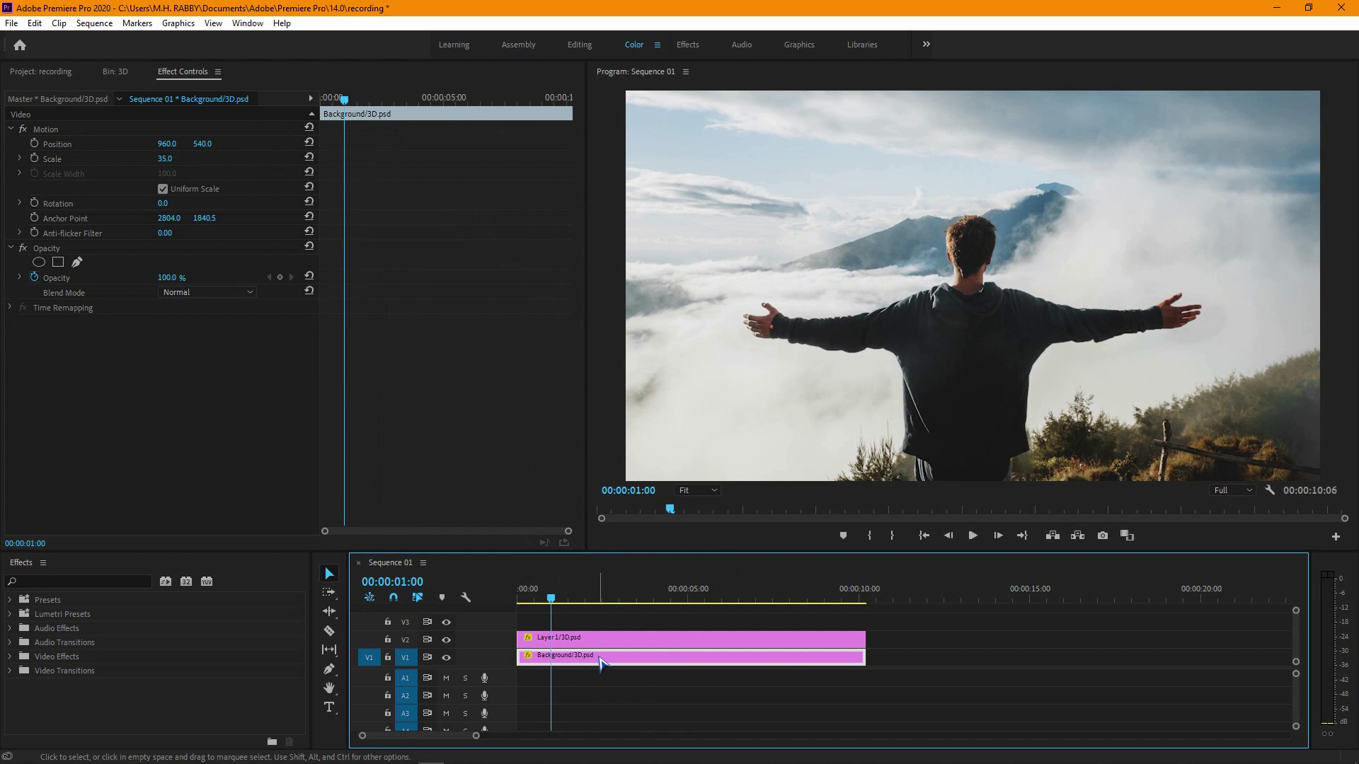
drag(416, 102, 552, 113)
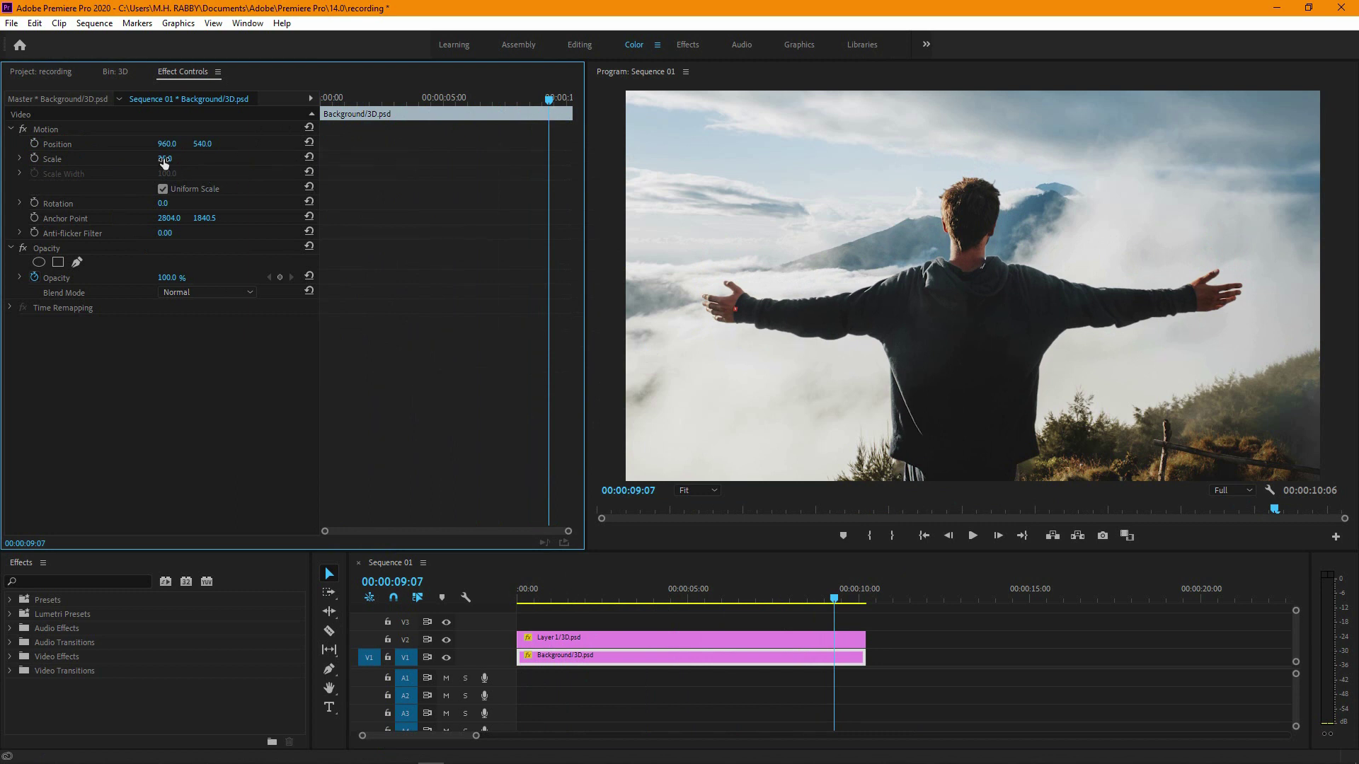
drag(163, 160, 175, 159)
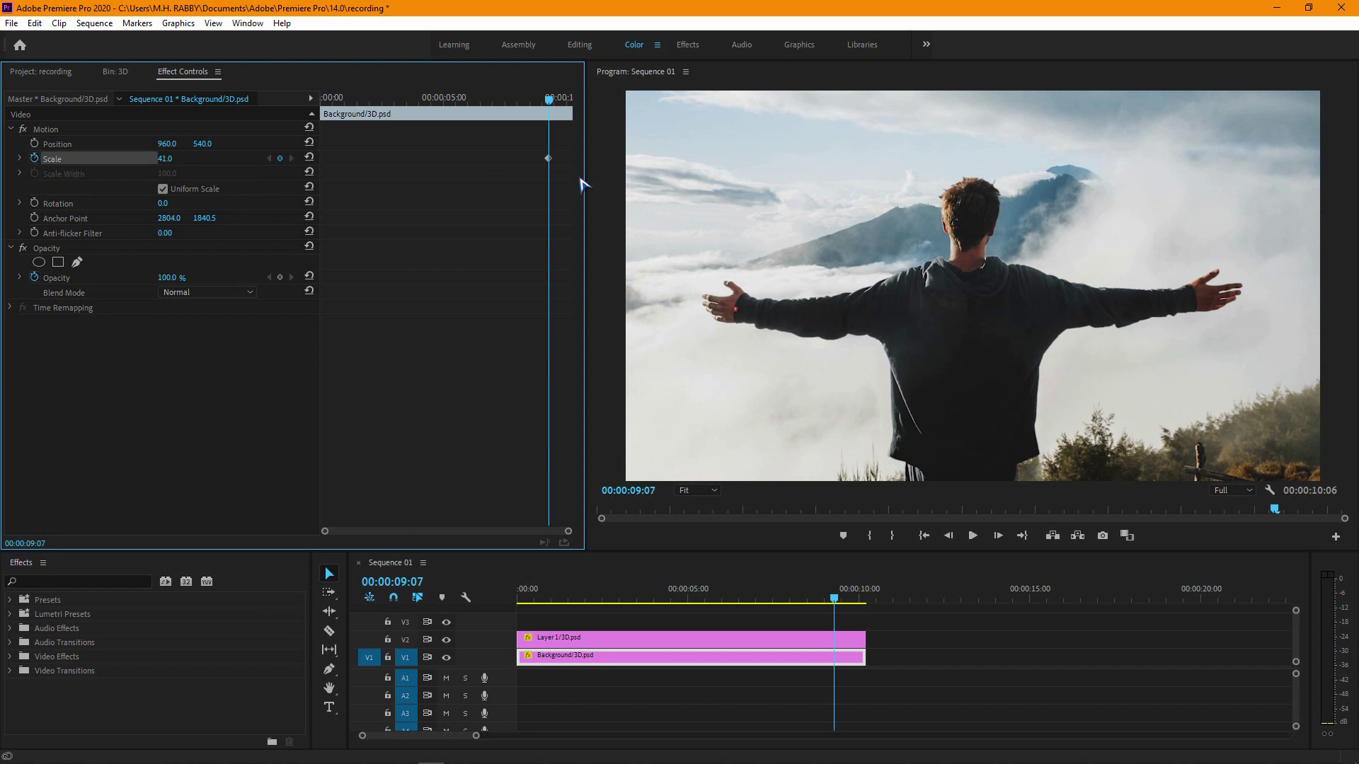
drag(532, 105, 290, 145)
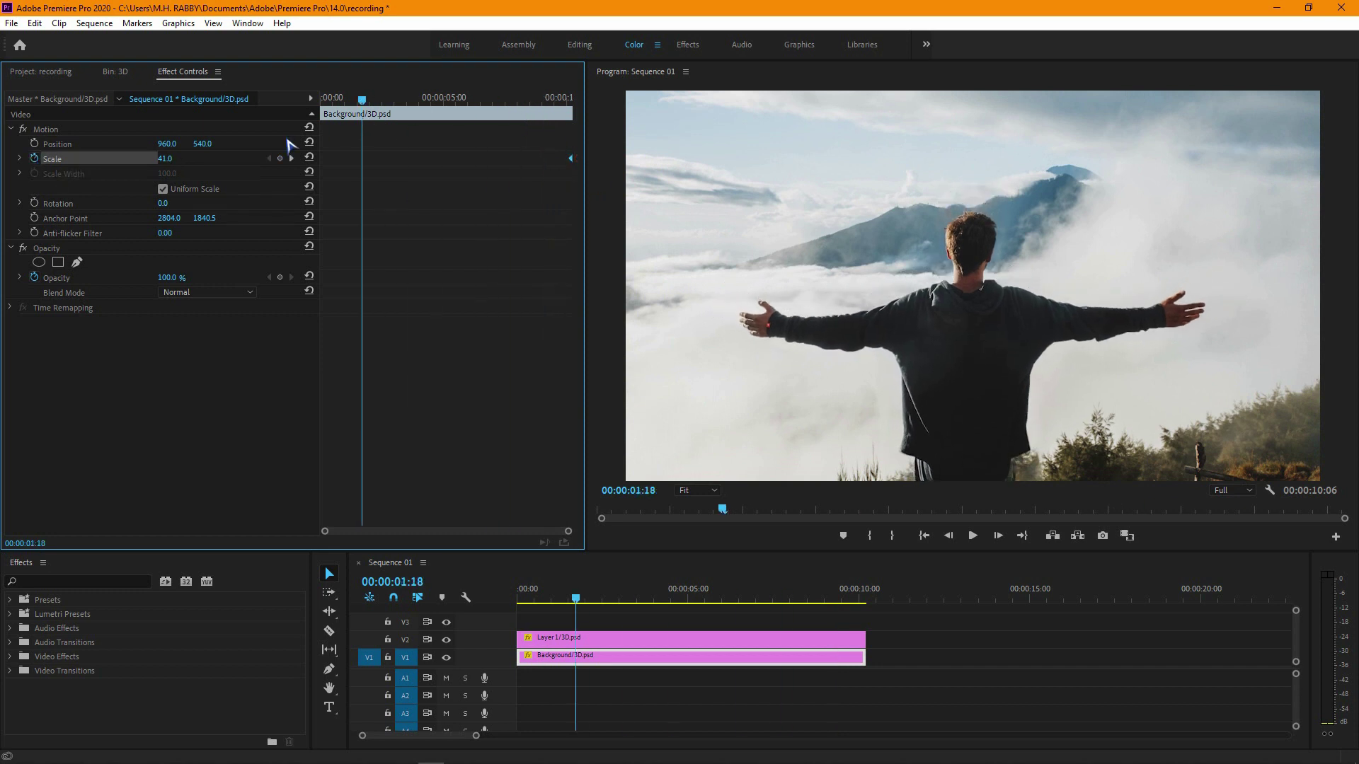
drag(170, 157, 164, 158)
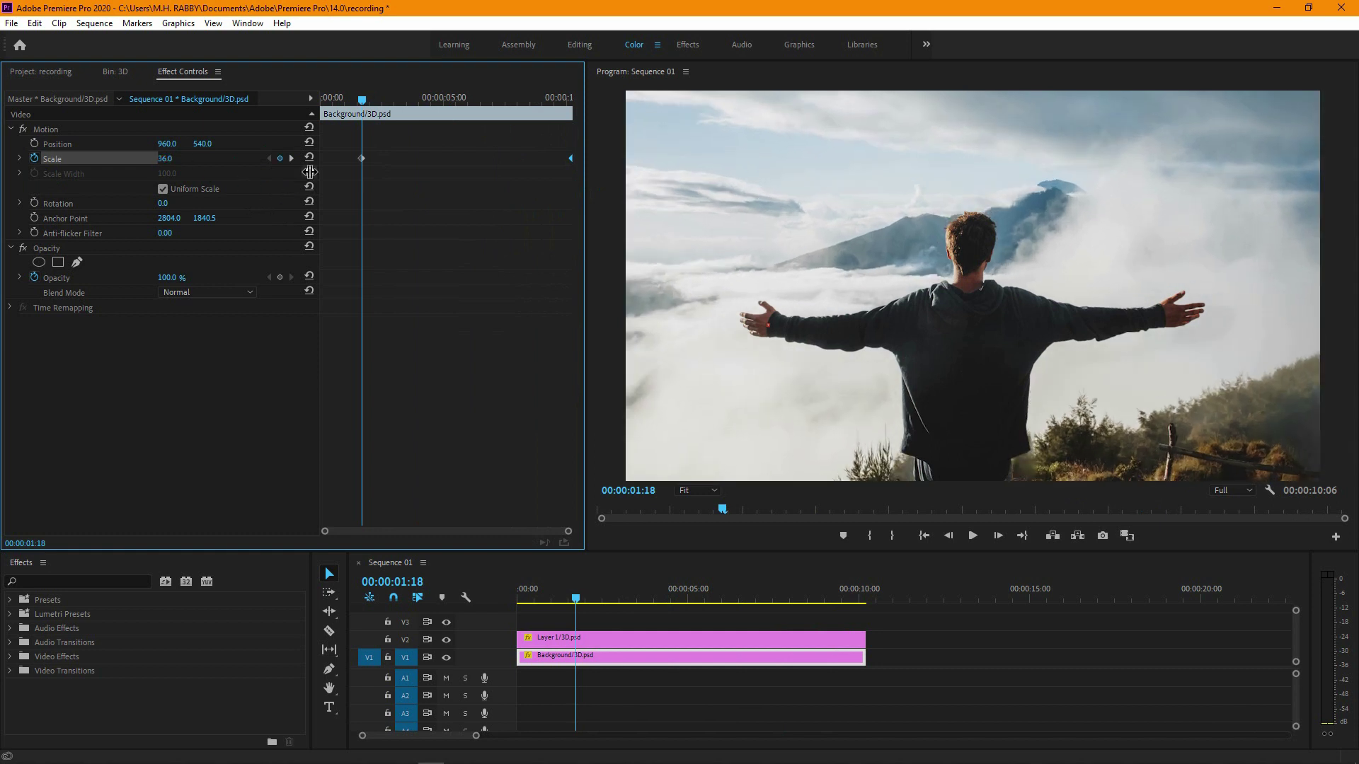
drag(362, 161, 315, 163)
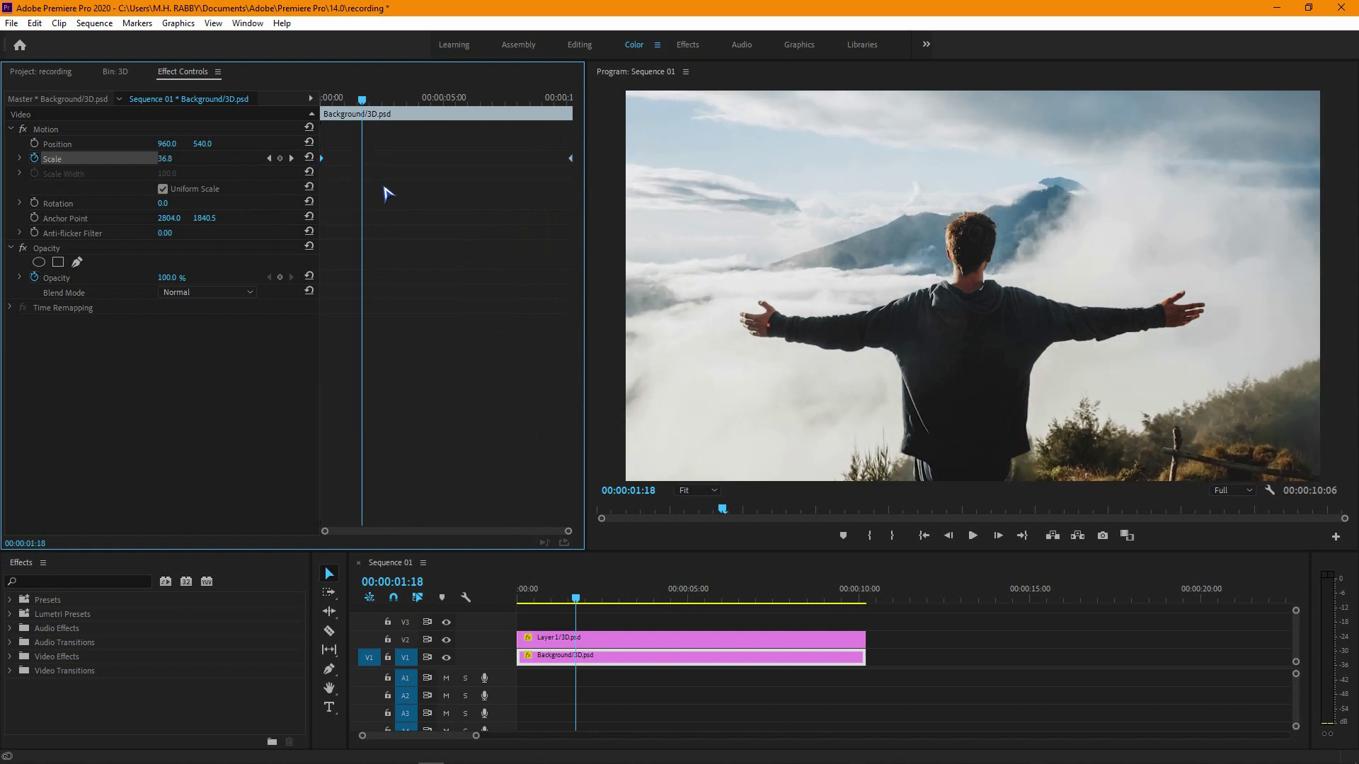
- Play the sequence from the start to preview the background zoom
click(652, 564)
key(Home)
key(space)
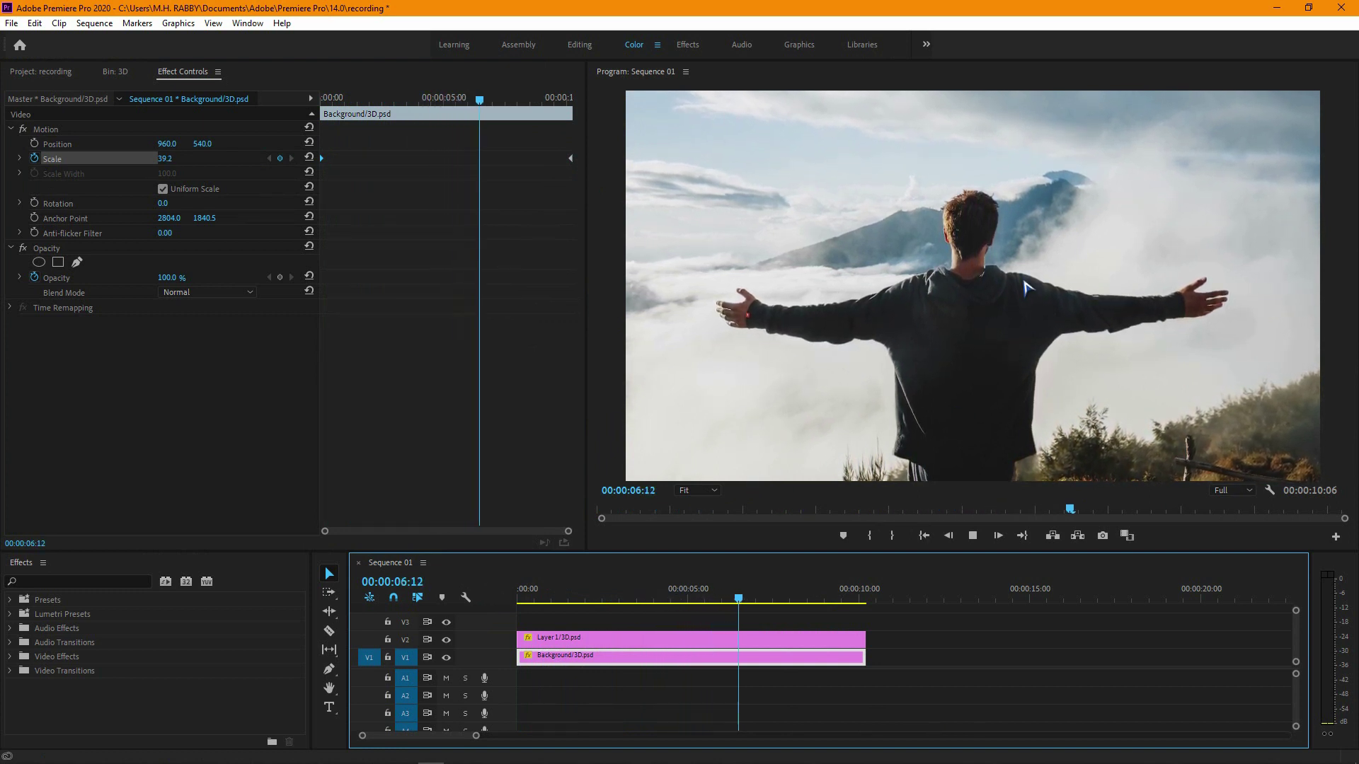
key(space)
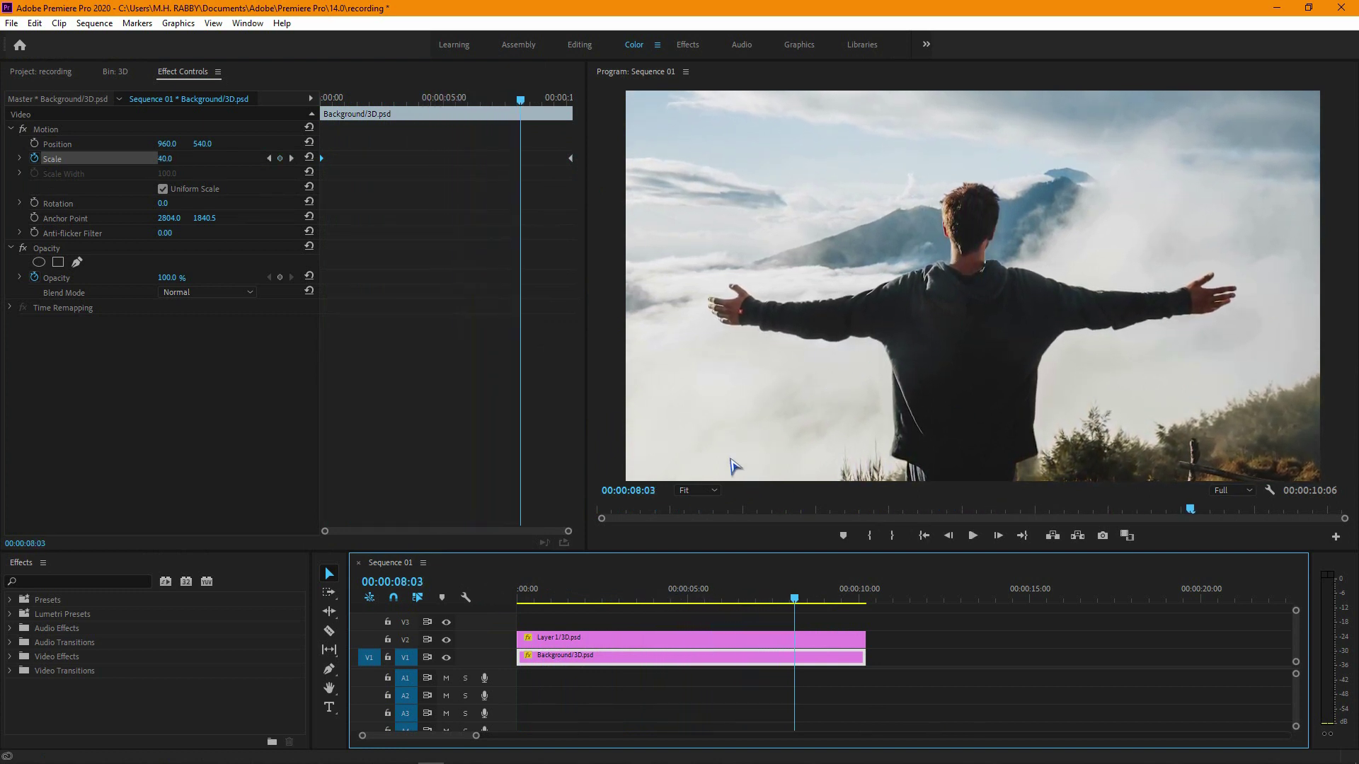
- Import 3.mov, place it on V3, and trim its end to match the clips below
drag(482, 670, 490, 688)
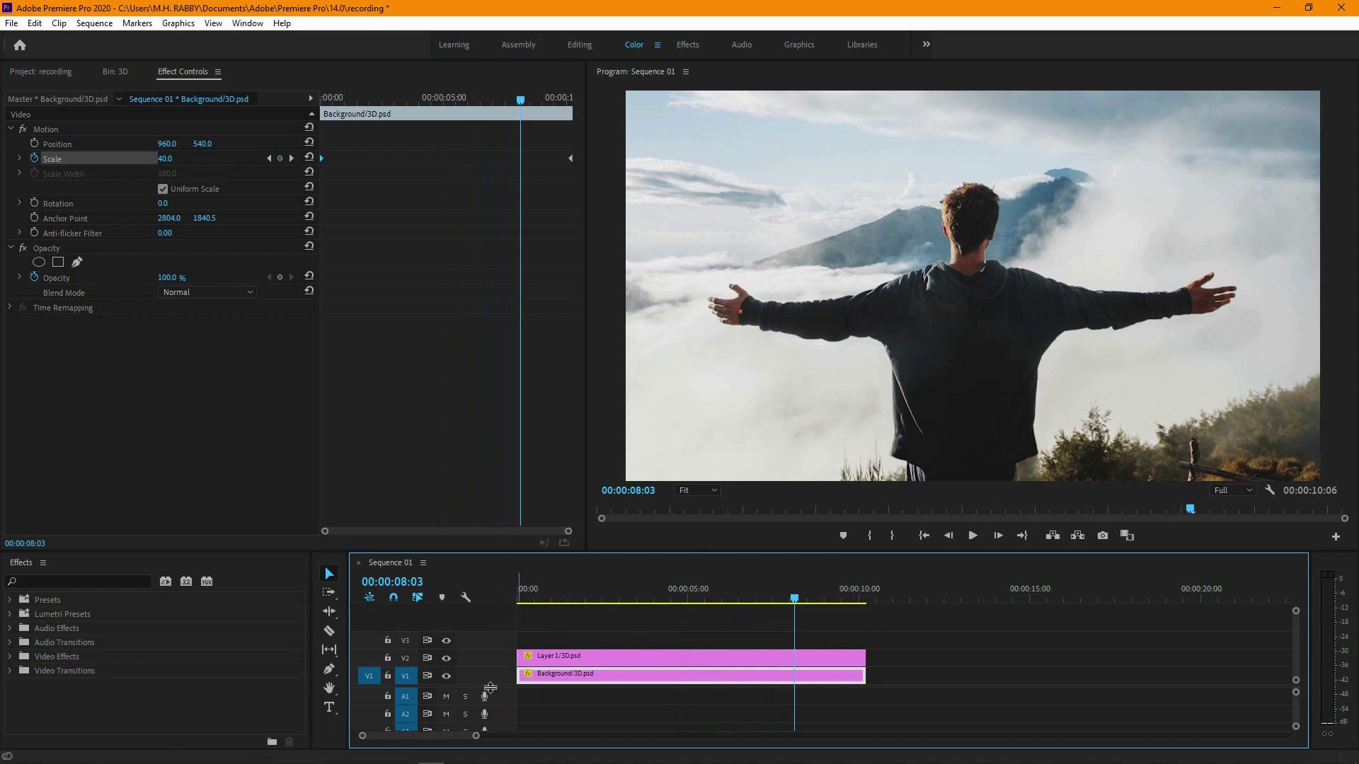
click(50, 72)
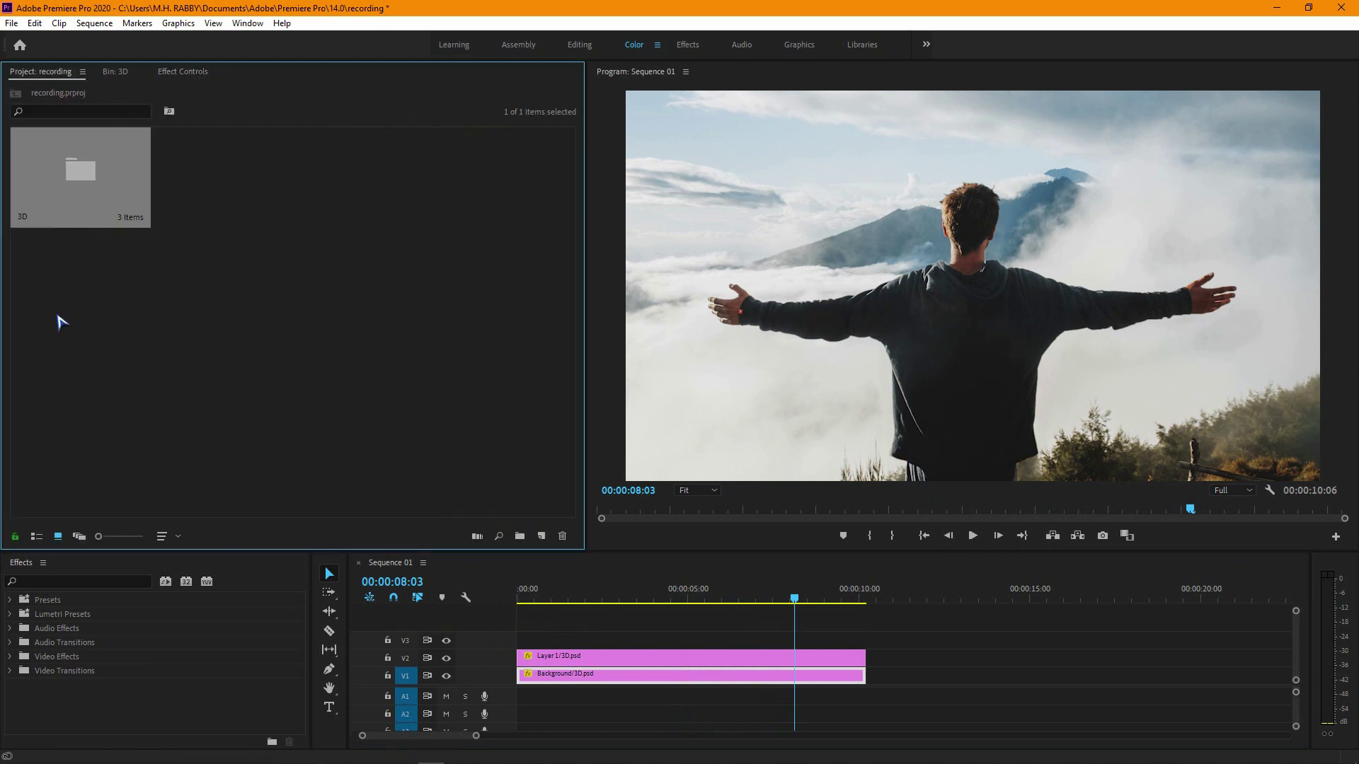
drag(0, 382, 329, 320)
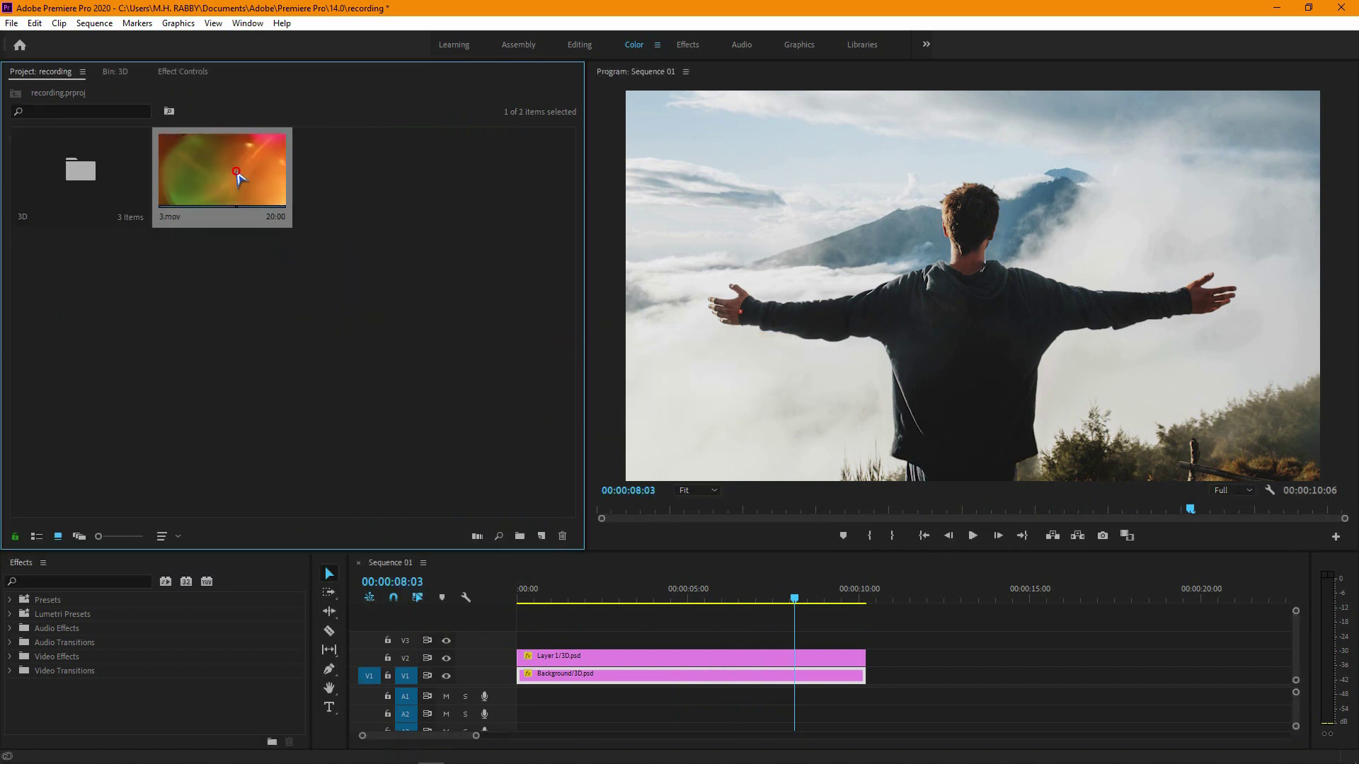
drag(261, 211, 542, 642)
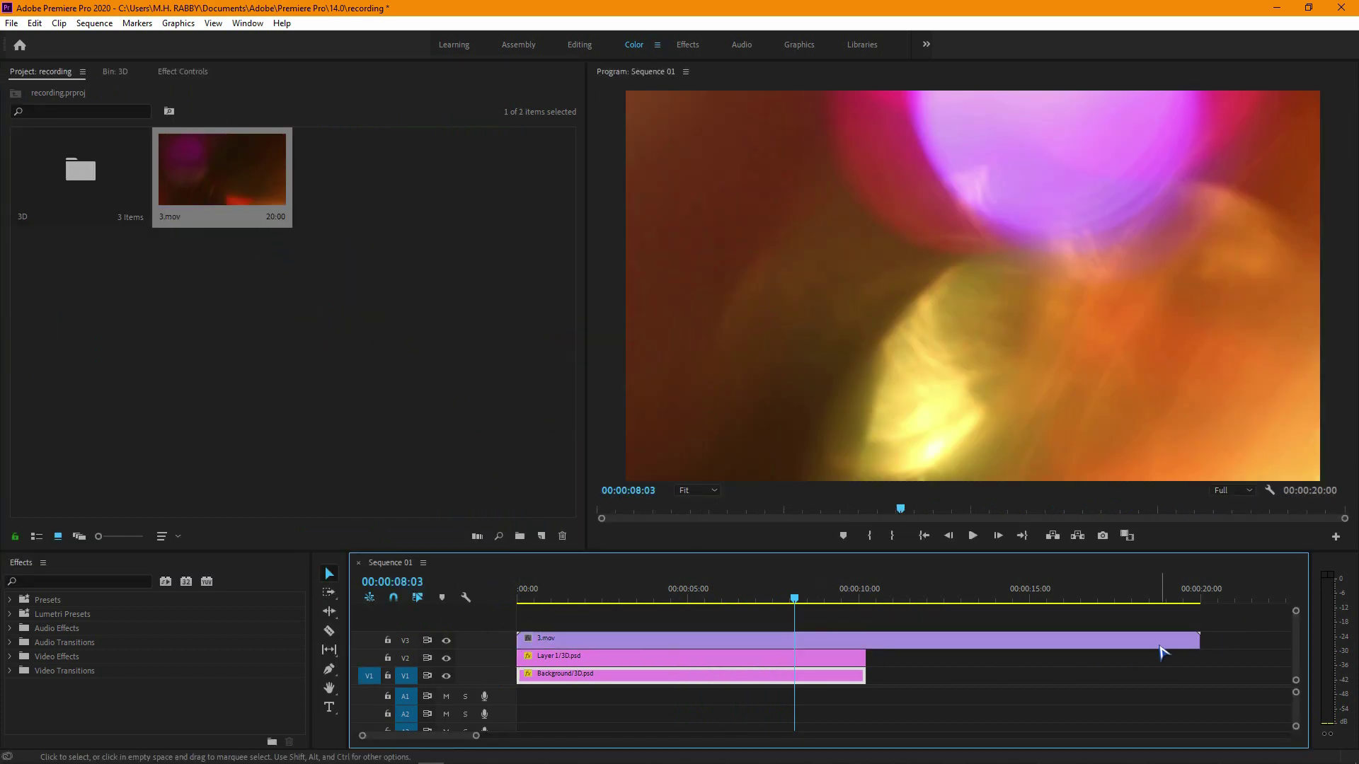
drag(1197, 641, 865, 641)
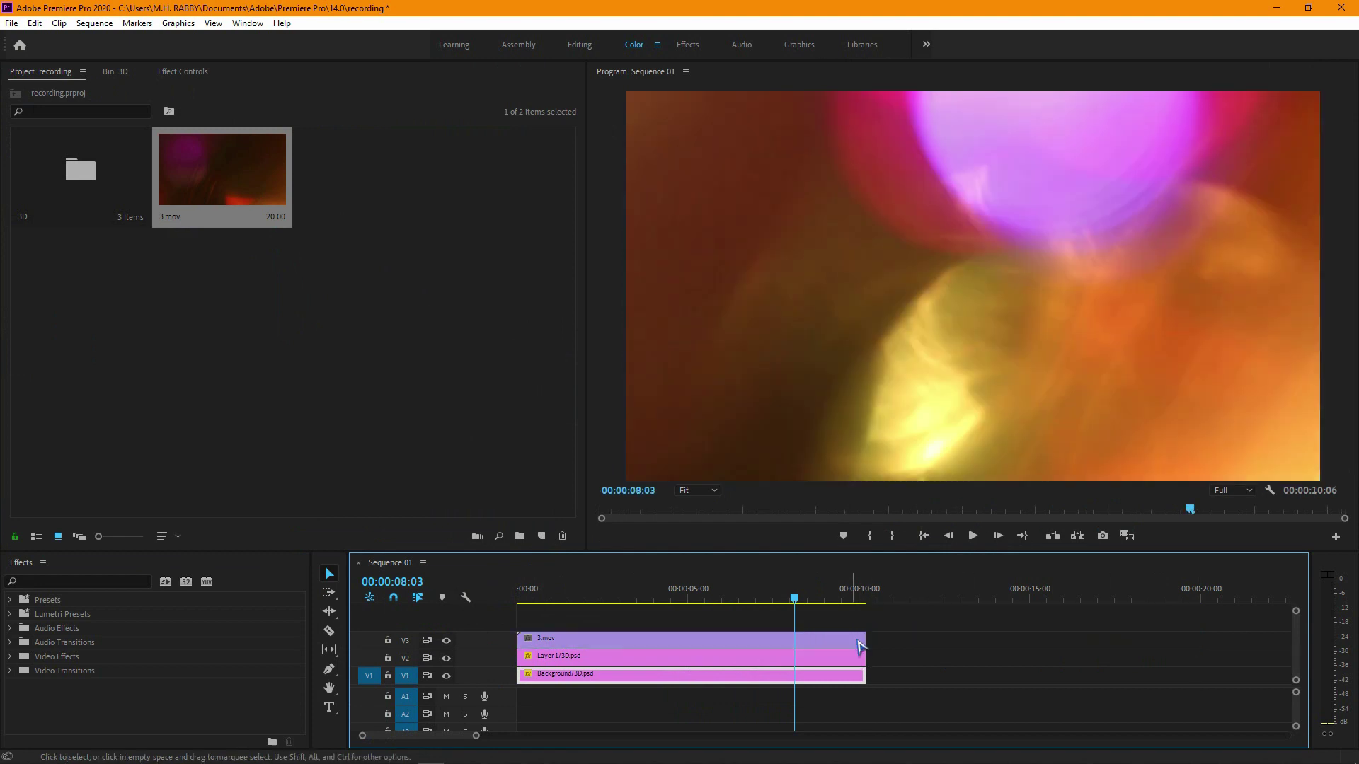
- Set the light leak's blend mode to Screen and scale it to about 117
click(168, 73)
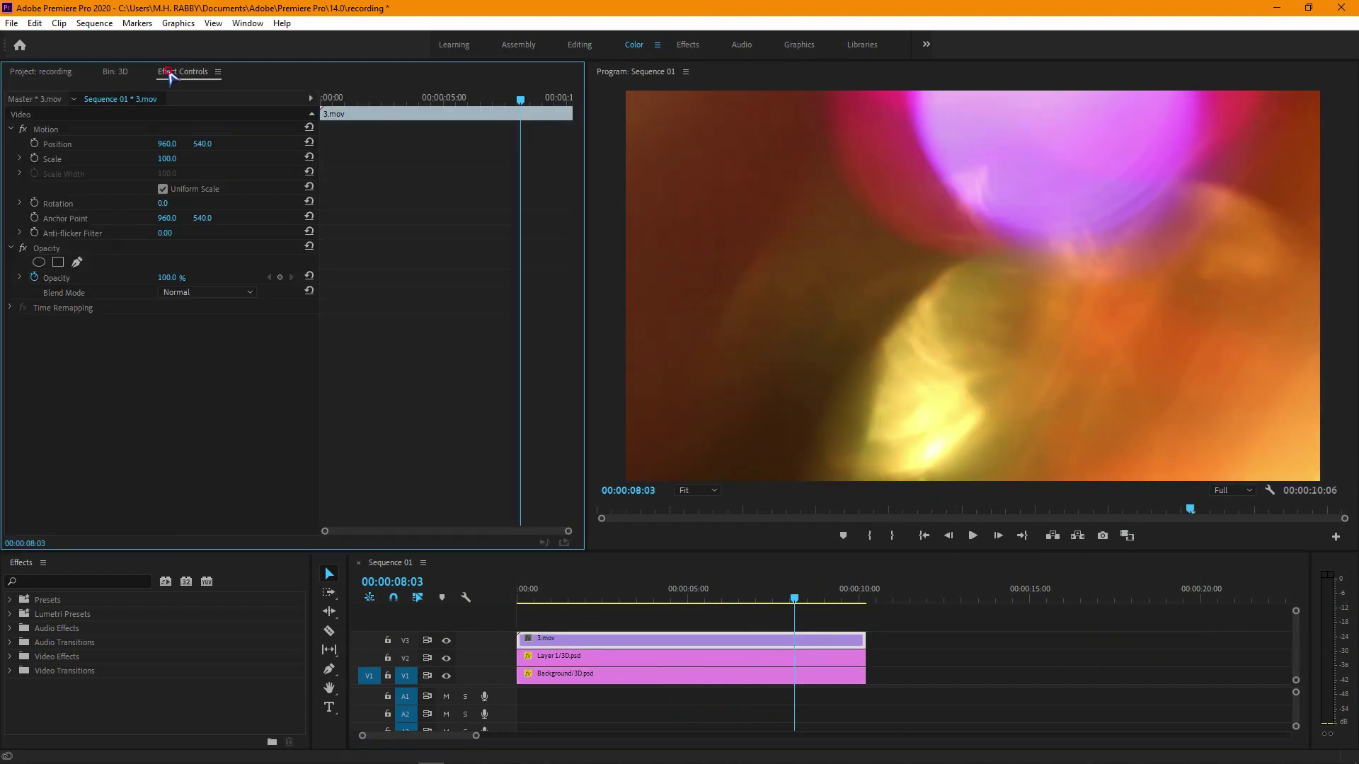
click(182, 297)
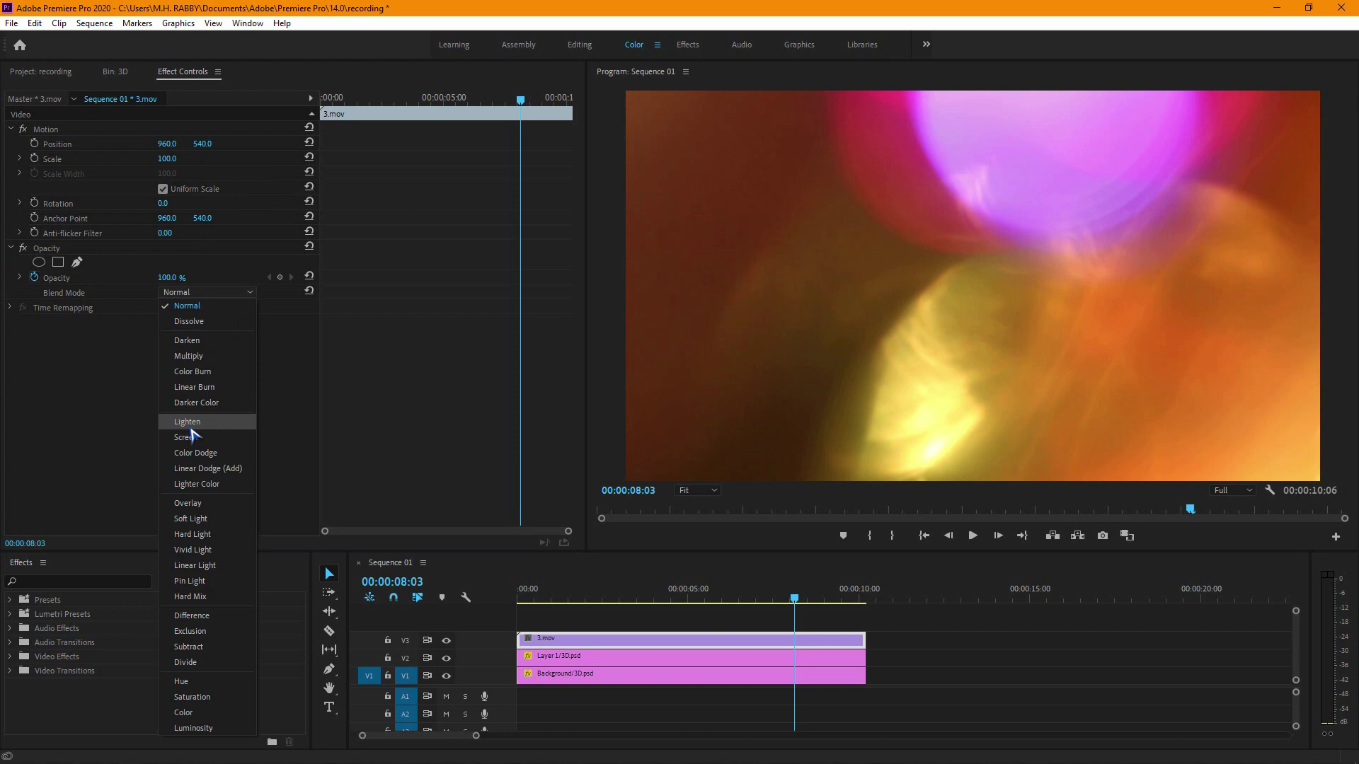
click(188, 437)
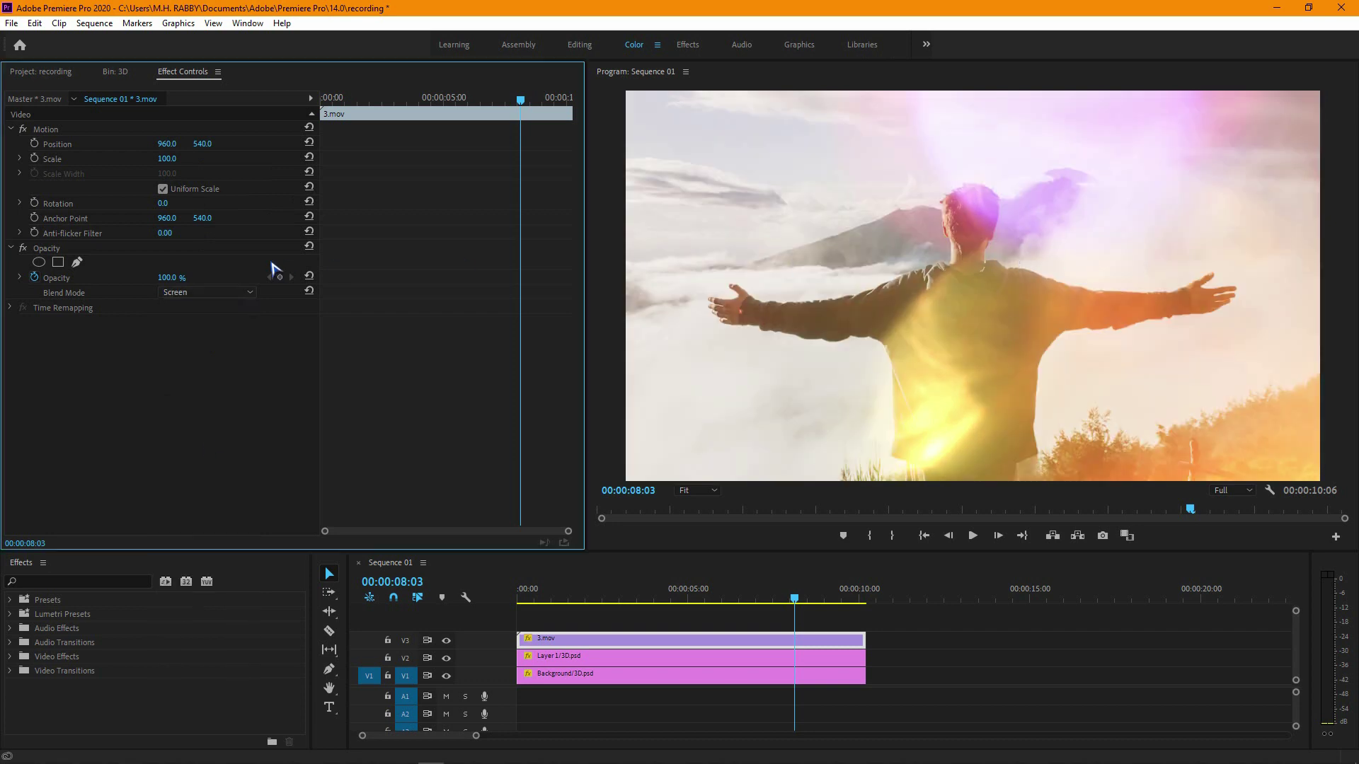
mouse_move(173, 159)
mouse_down()
mouse_move(402, 175)
mouse_move(293, 179)
mouse_up()
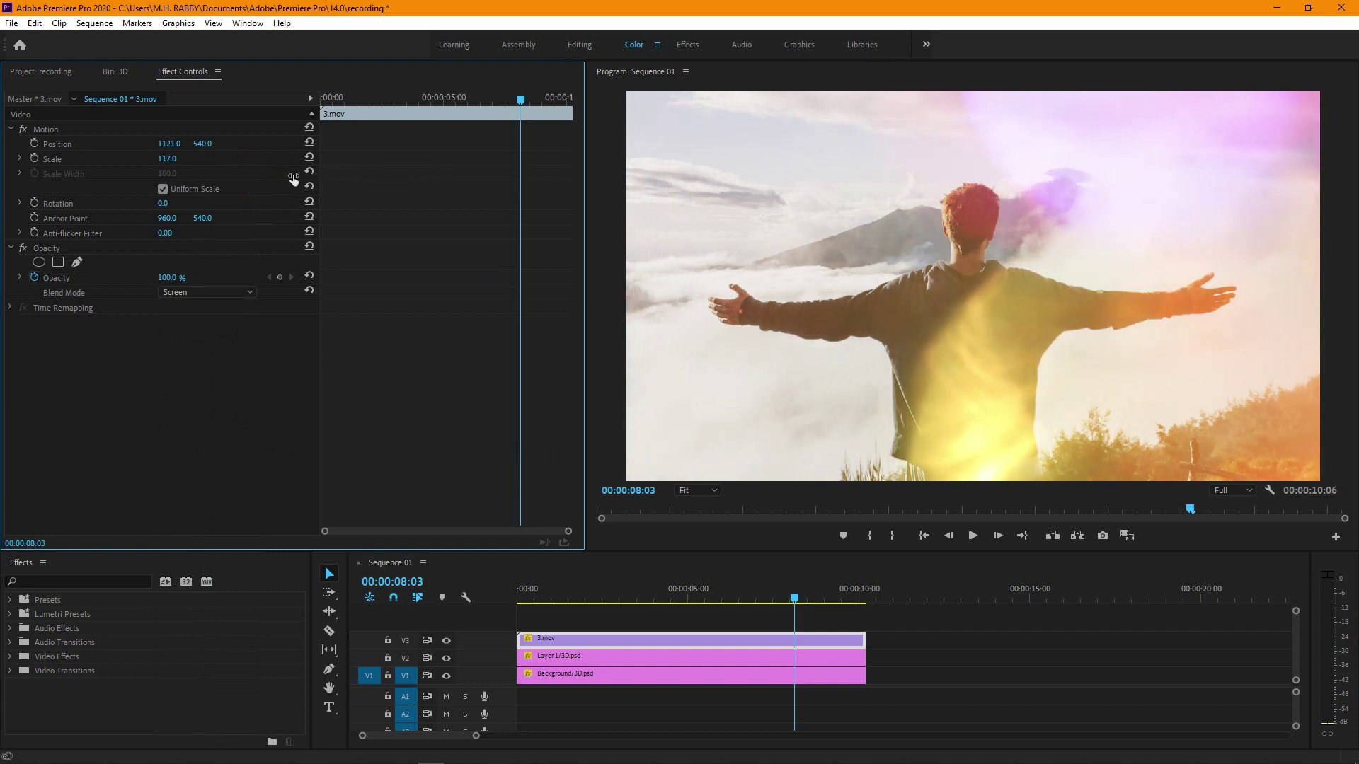
- Lower the light leak's opacity to 59% without keyframes, then return to the sequence start
click(34, 277)
drag(178, 277, 150, 278)
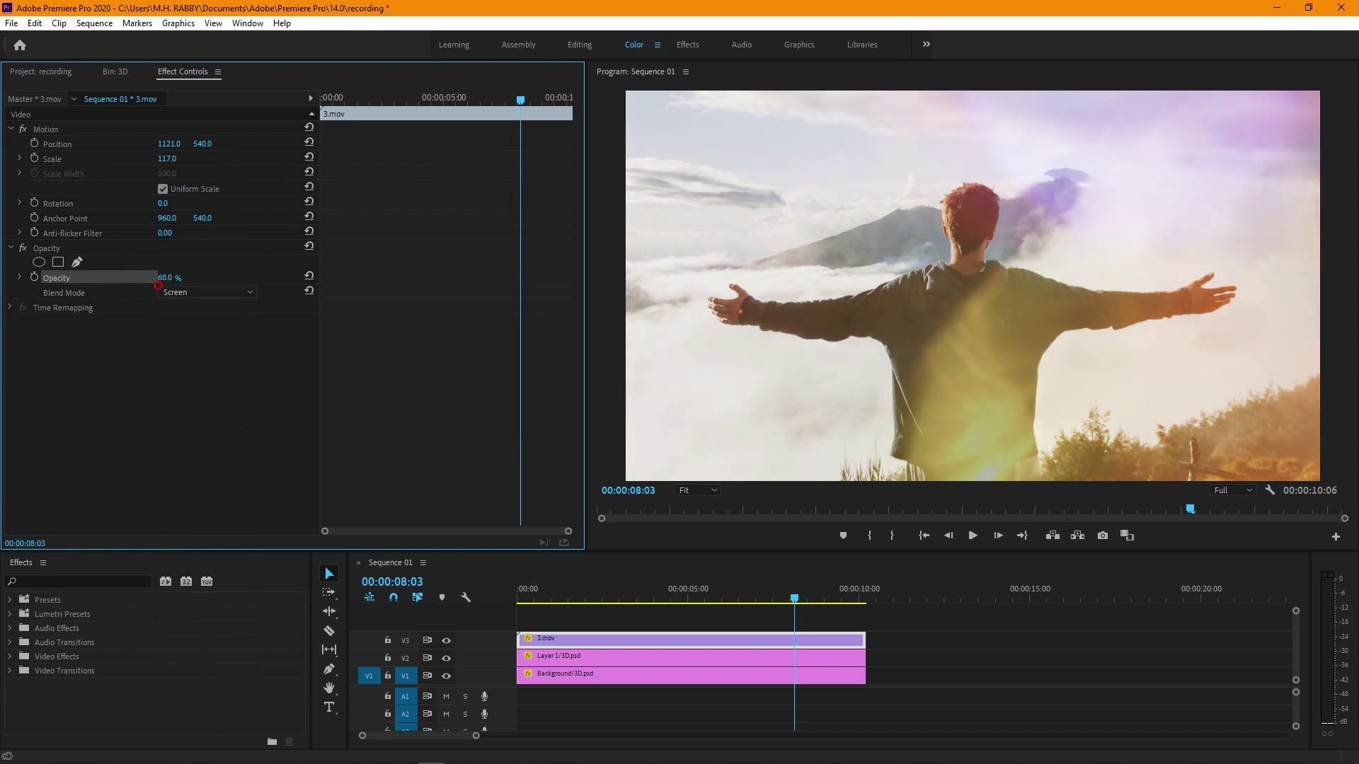
drag(157, 285, 151, 285)
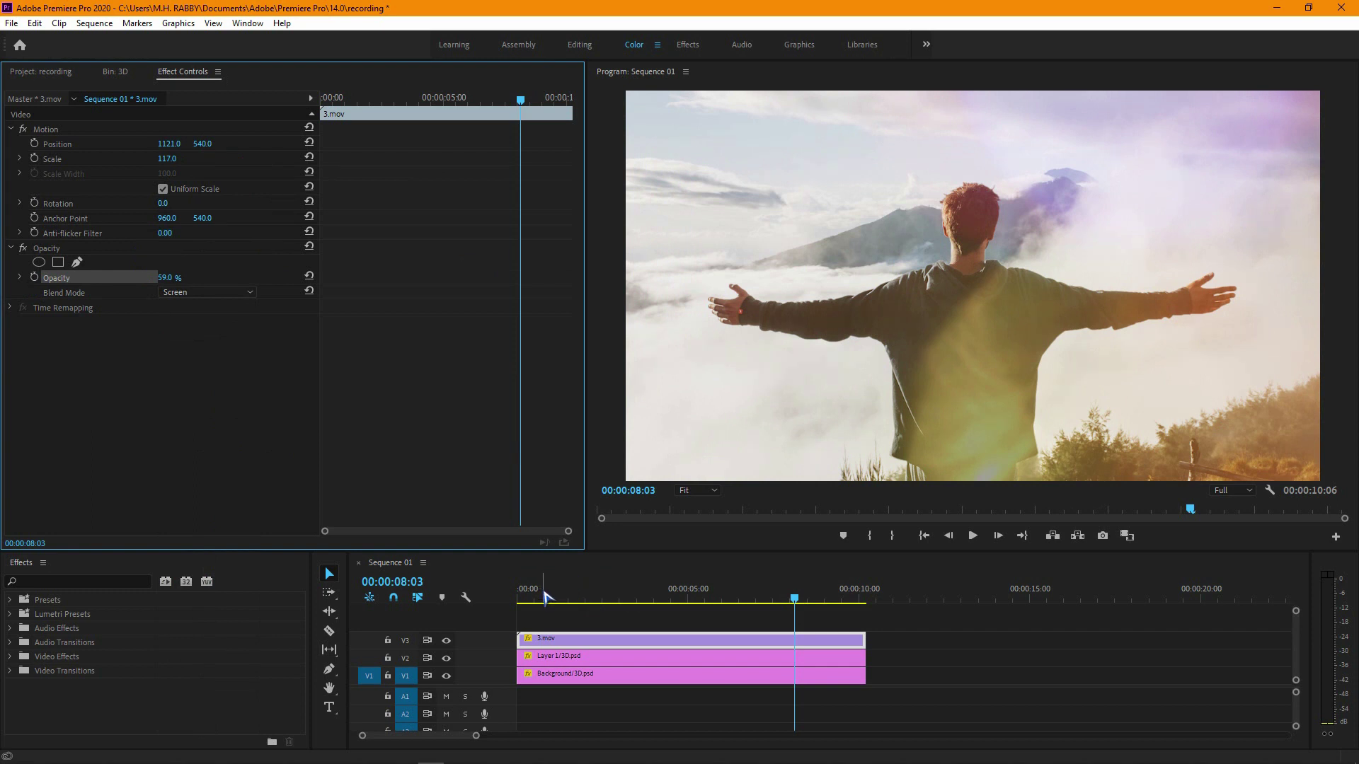
drag(545, 598, 518, 596)
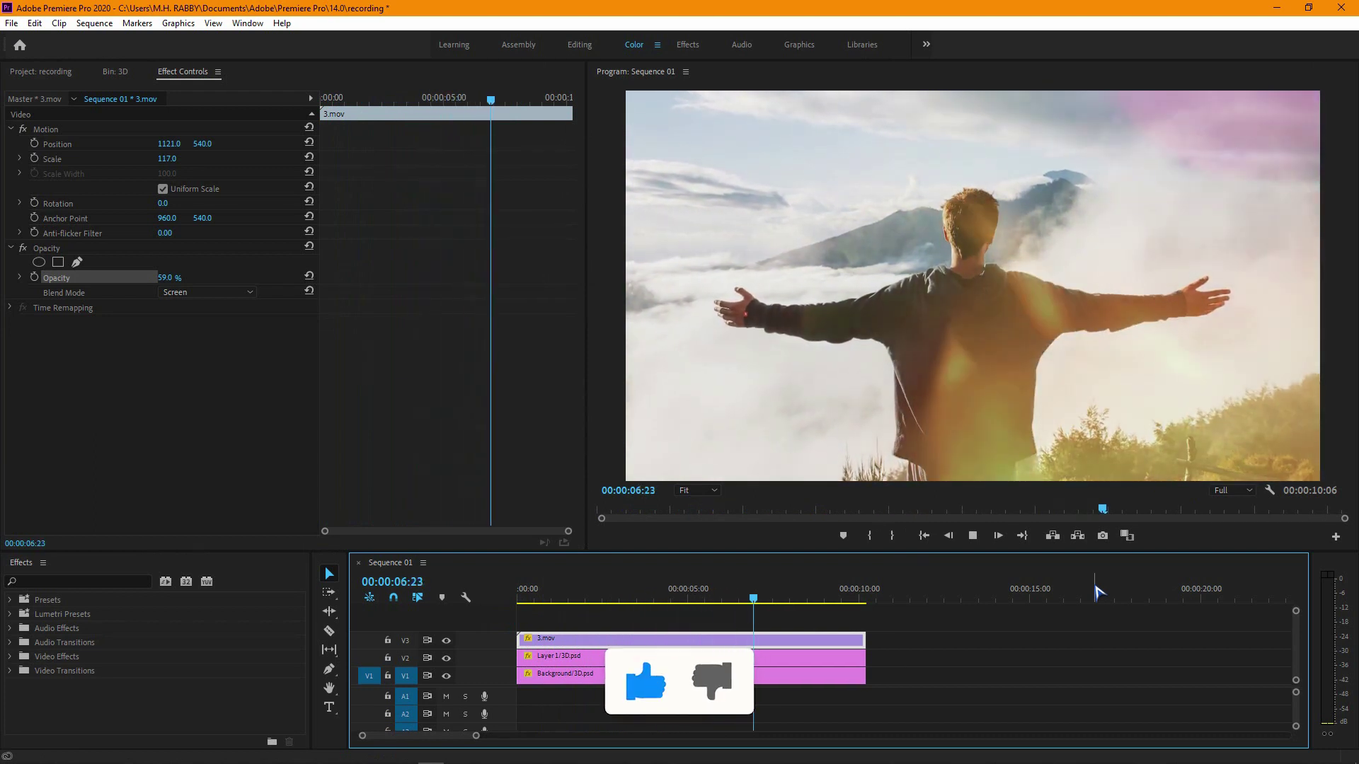
- Stop playback and set the light leak's opacity to 45%
key(space)
click(176, 276)
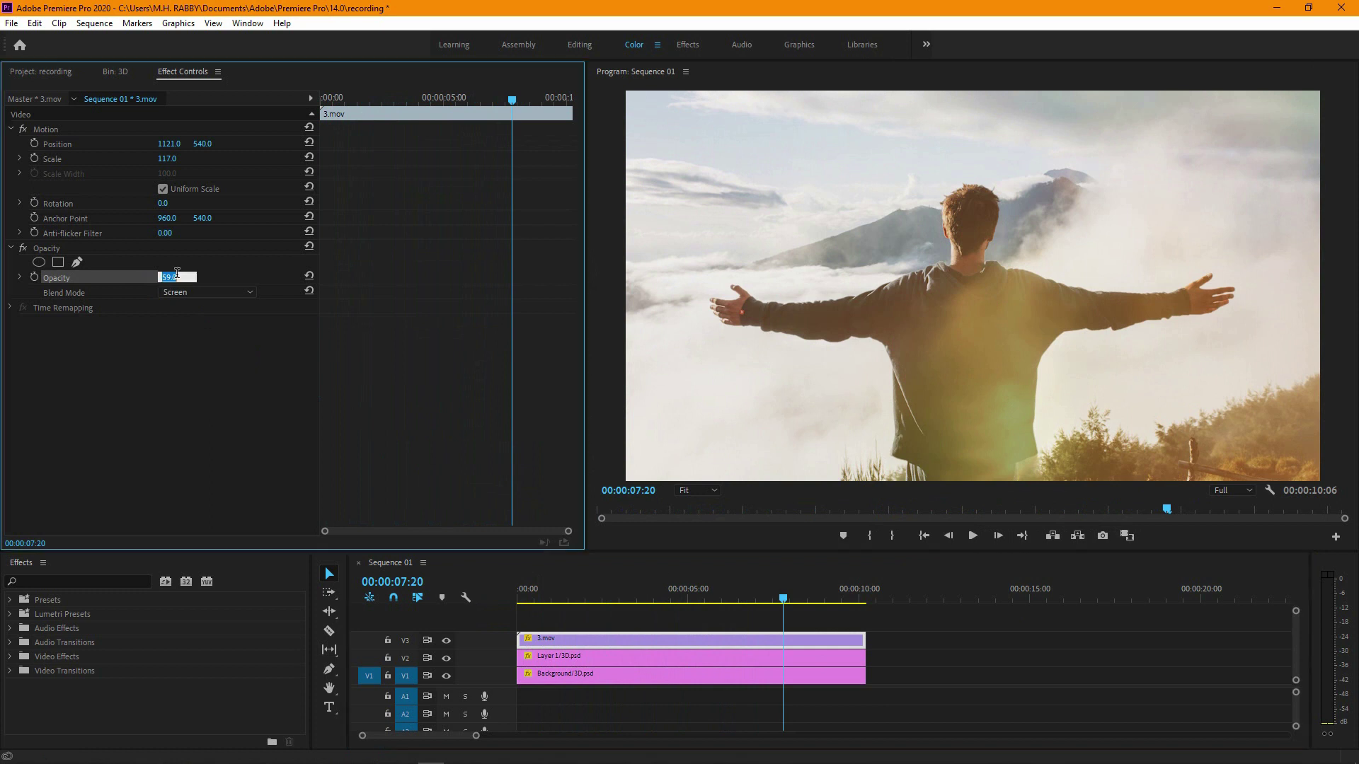
text(45)
key(Return)
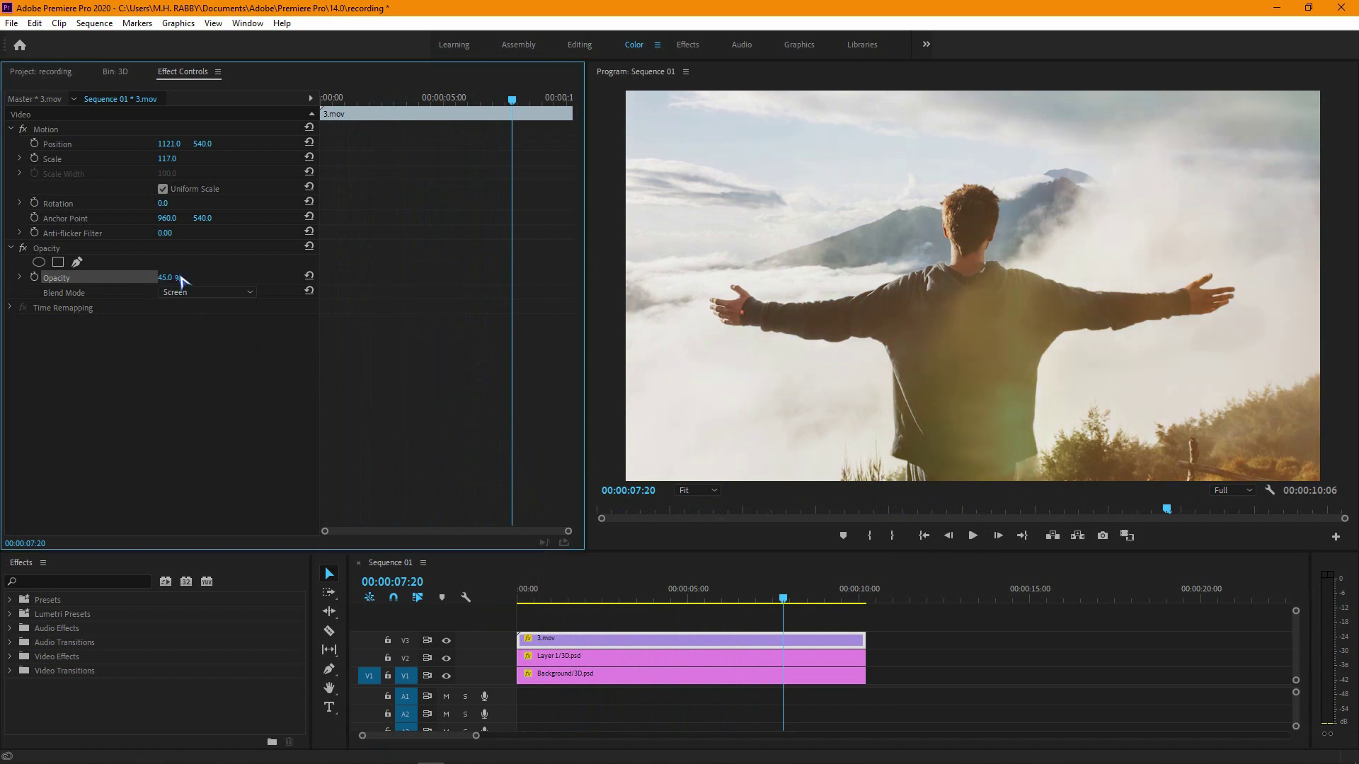
- Play the sequence from the start with the subtler light leak
click(492, 612)
key(Home)
key(space)
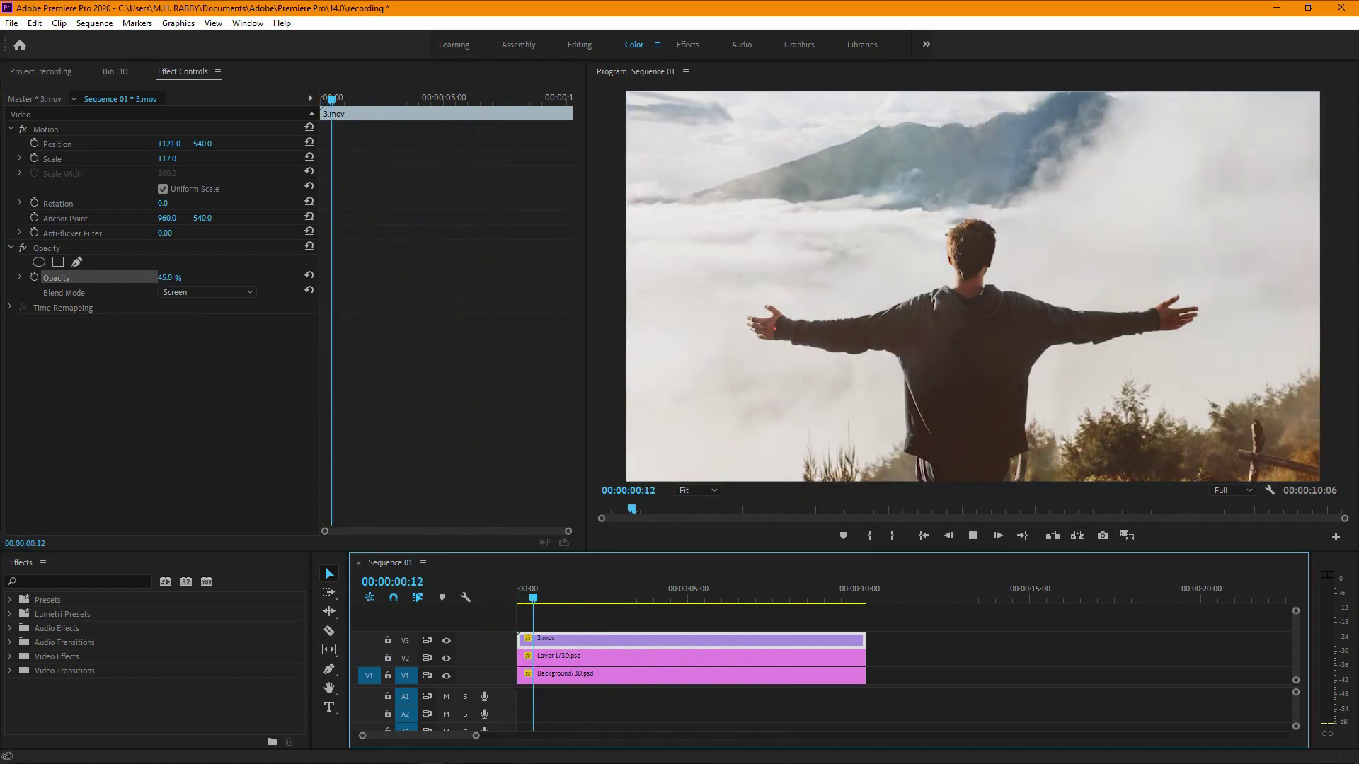